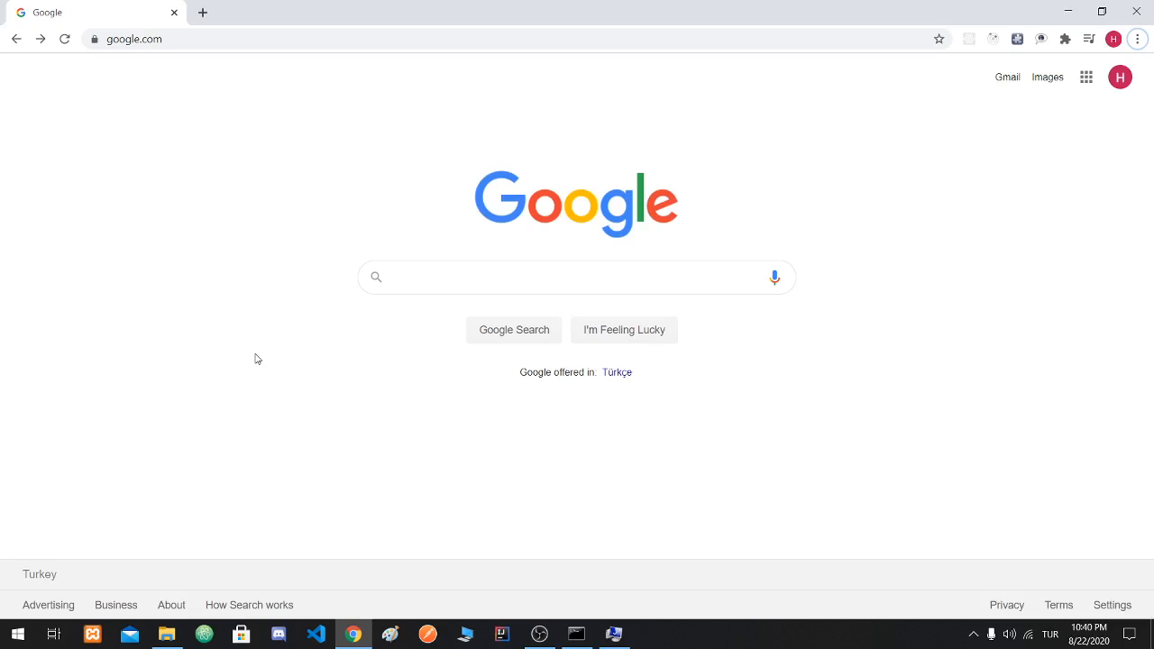
# Step: Search Google for "jdk java net" and open the JDK Builds from Oracle page
pyautogui.press('Return')
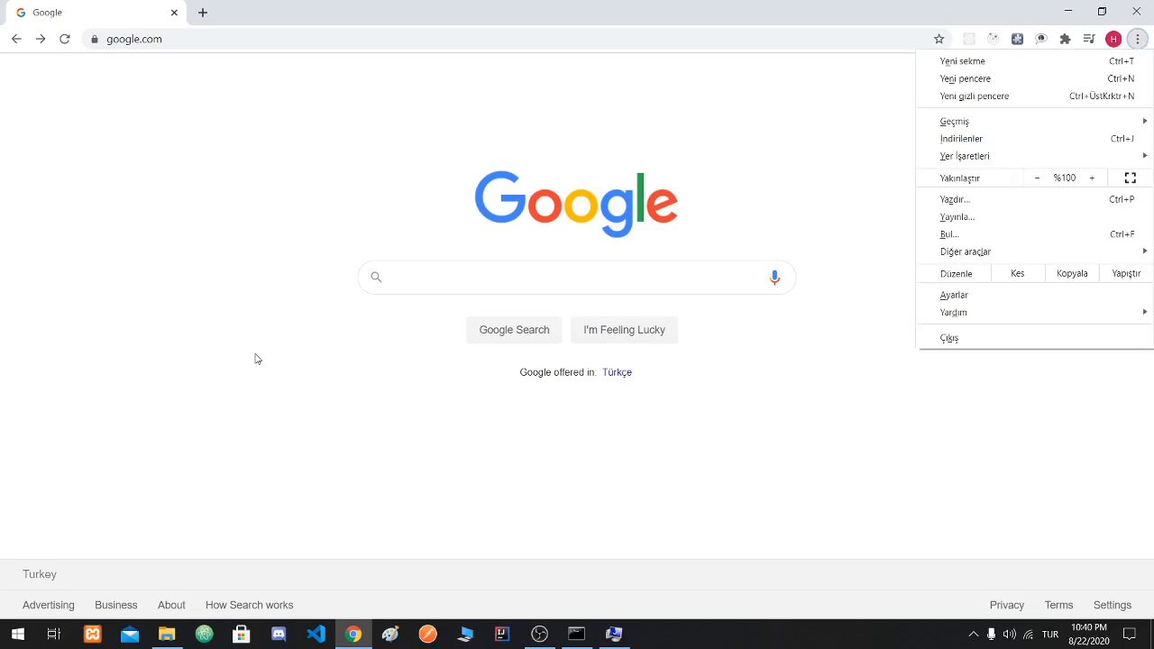
pyautogui.click(538, 281)
pyautogui.write('jdk ')
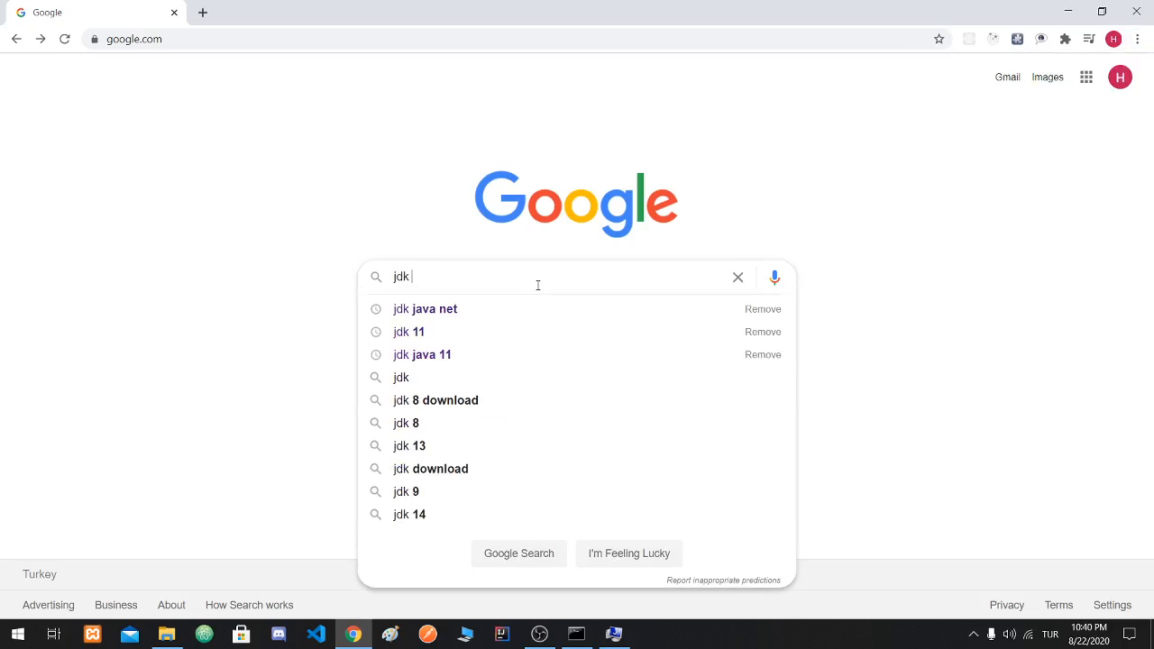
pyautogui.write('java net')
pyautogui.press('Return')
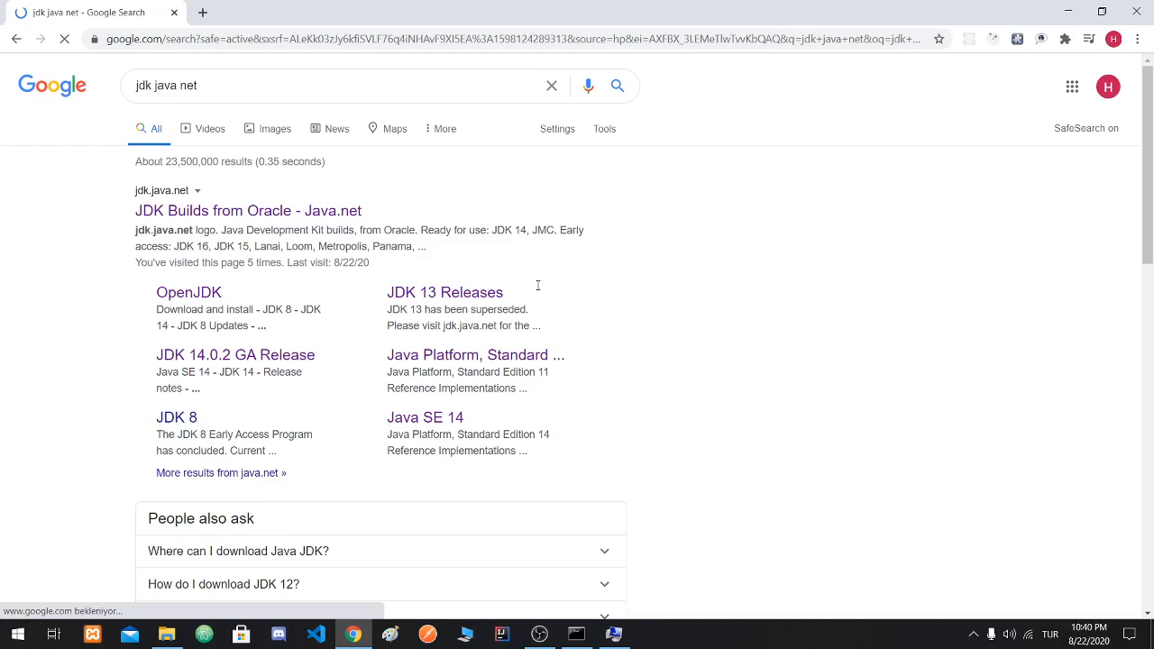
pyautogui.click(246, 211)
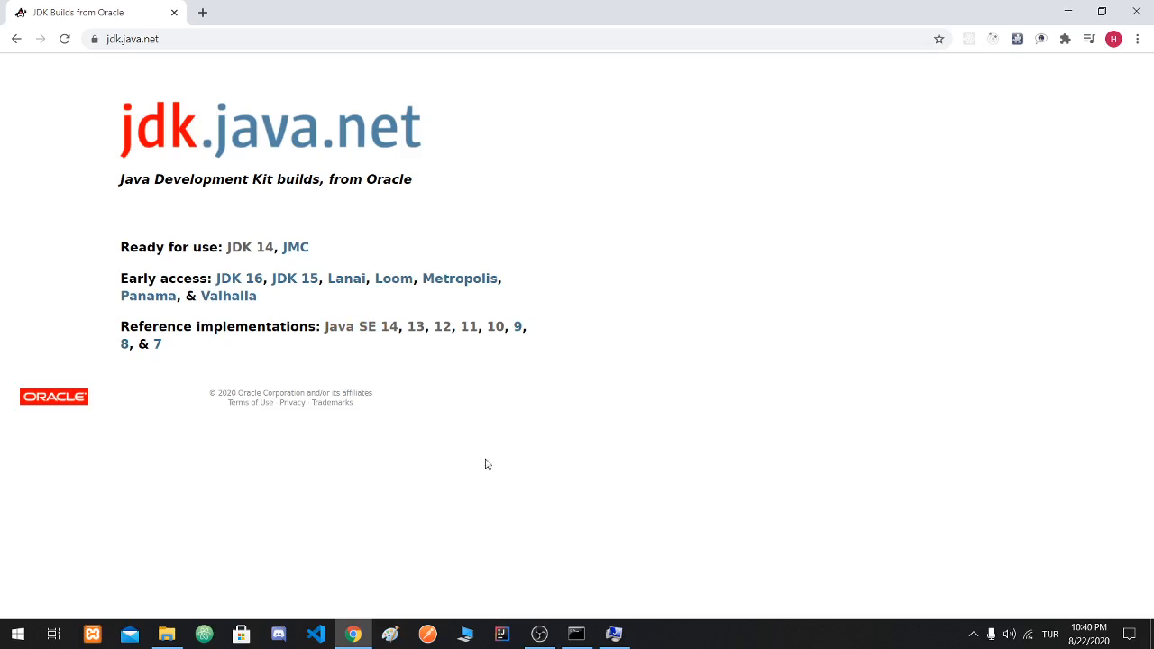
# Step: Start downloading the Windows/x64 Java Development Kit from the Java SE 11 reference implementation page, and cancel the download
pyautogui.click(468, 334)
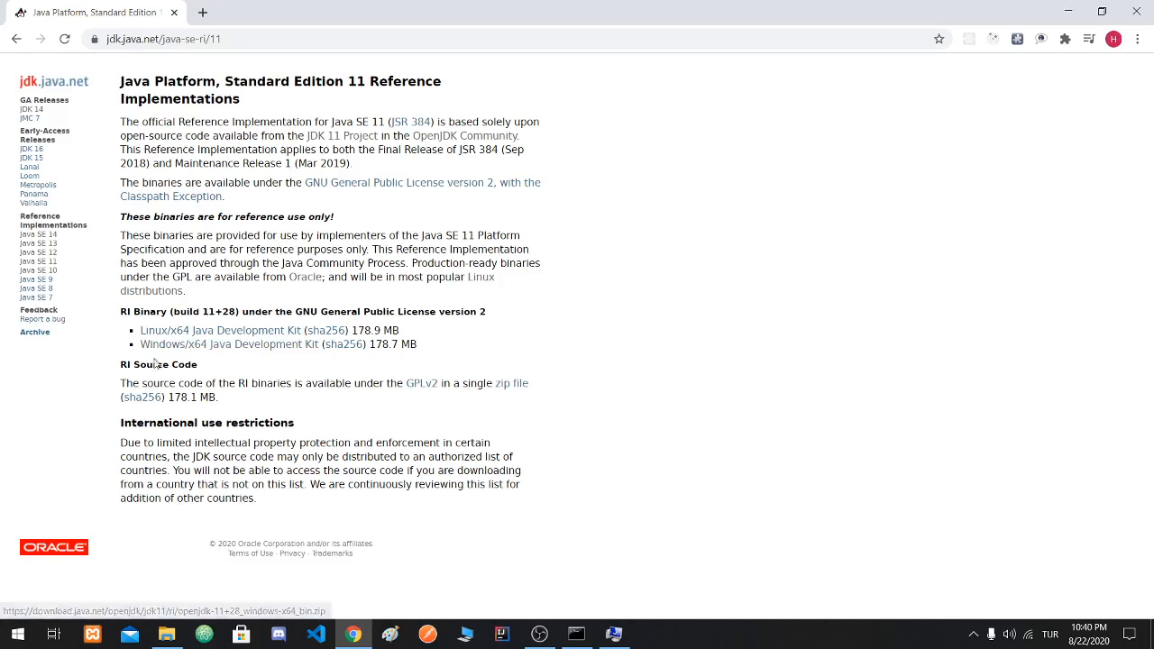
pyautogui.click(306, 354)
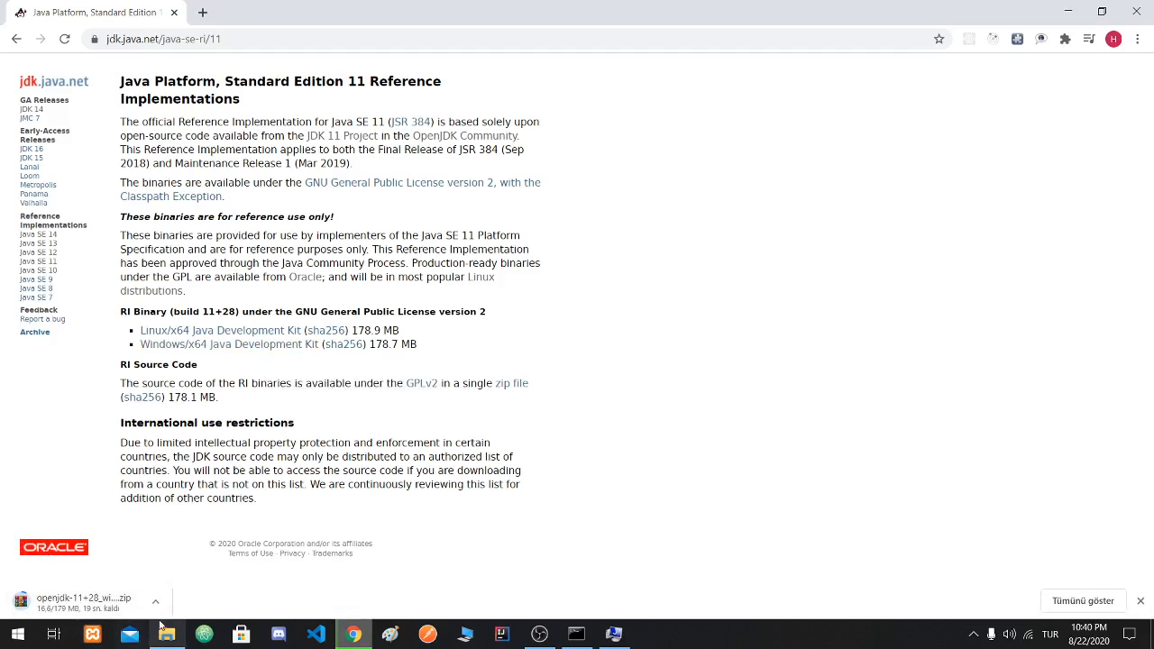
pyautogui.click(155, 601)
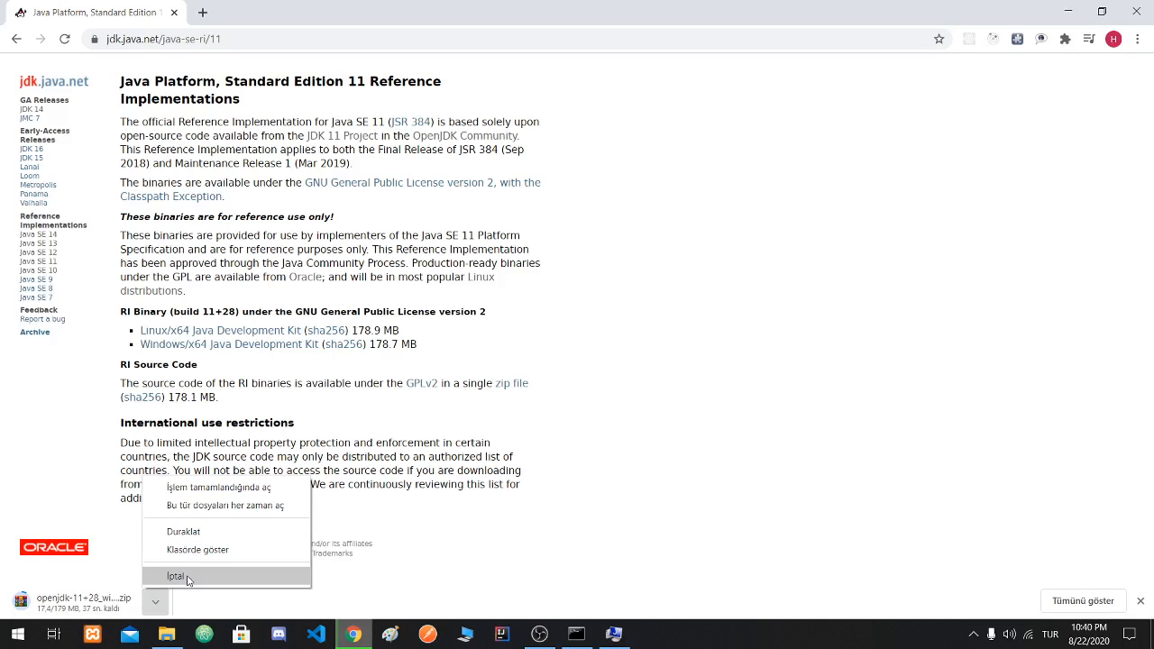
pyautogui.click(187, 580)
# Step: Open the archive openjdk-11+28_windows-x64_bin.zip from the Downloads folder and dismiss the WinRAR expiry notice
pyautogui.click(166, 634)
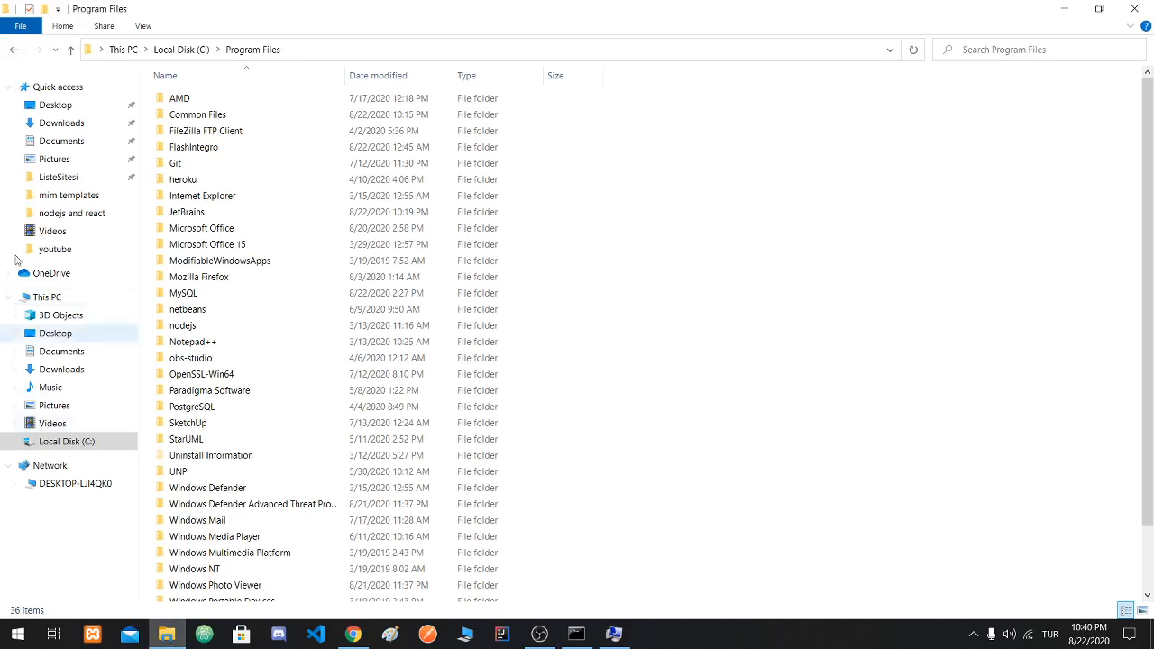
pyautogui.click(34, 124)
pyautogui.doubleClick(220, 155)
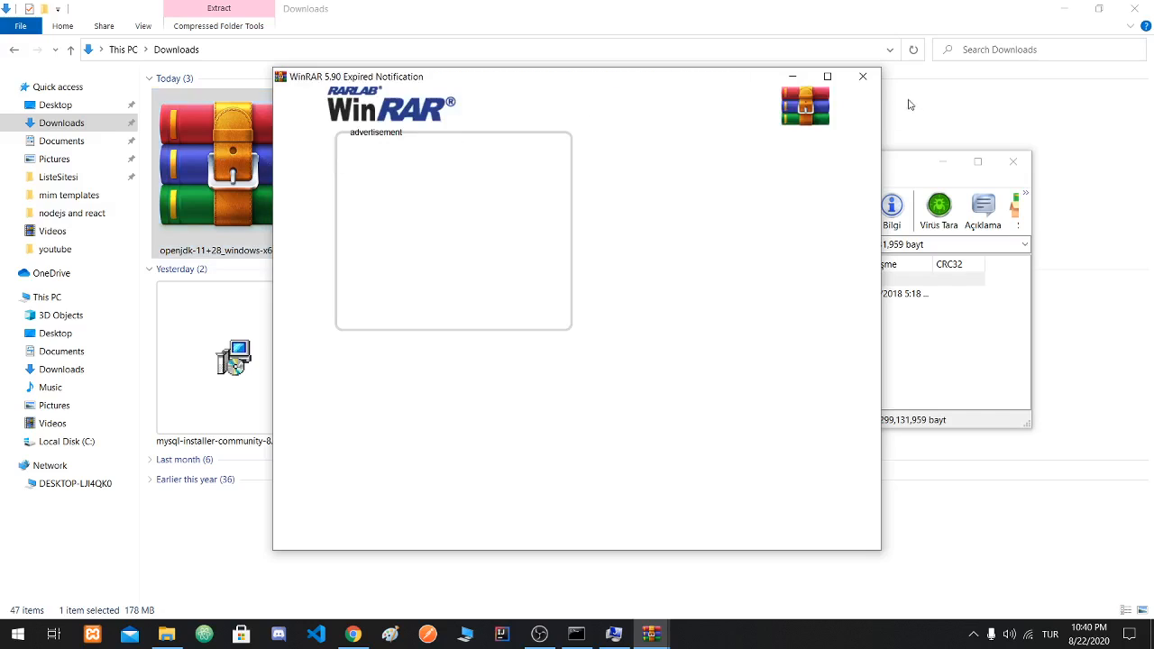
pyautogui.click(862, 76)
pyautogui.moveTo(868, 154); pyautogui.dragTo(827, 128)
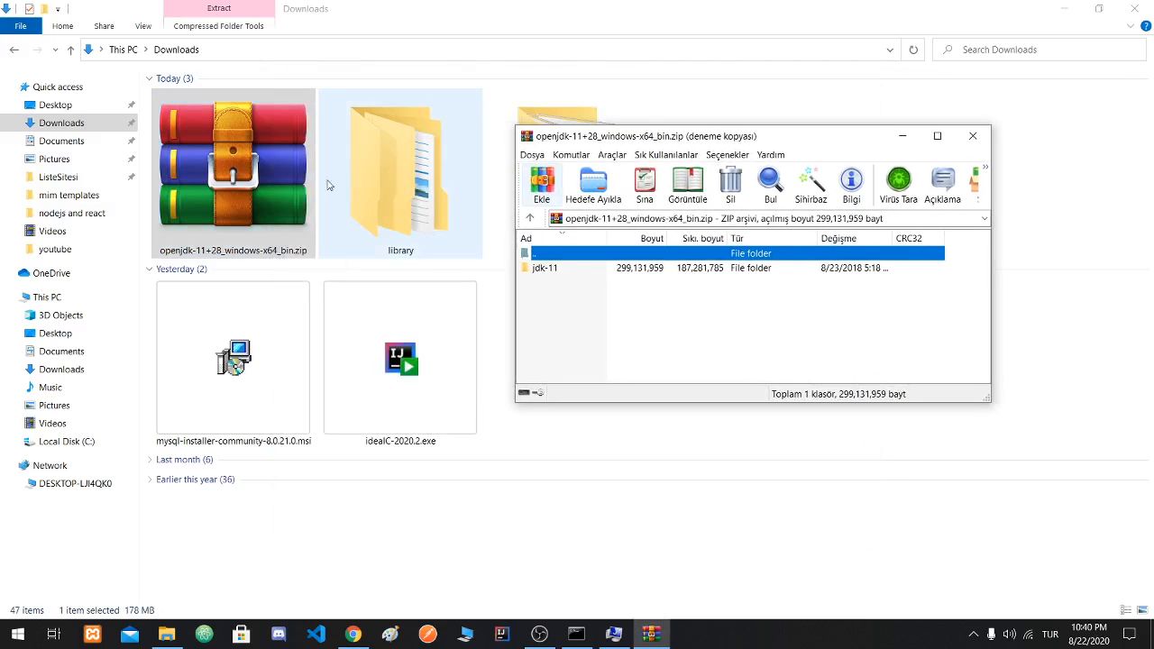
# Step: Create a new folder named openJDK in C:\Program Files
pyautogui.click(68, 443)
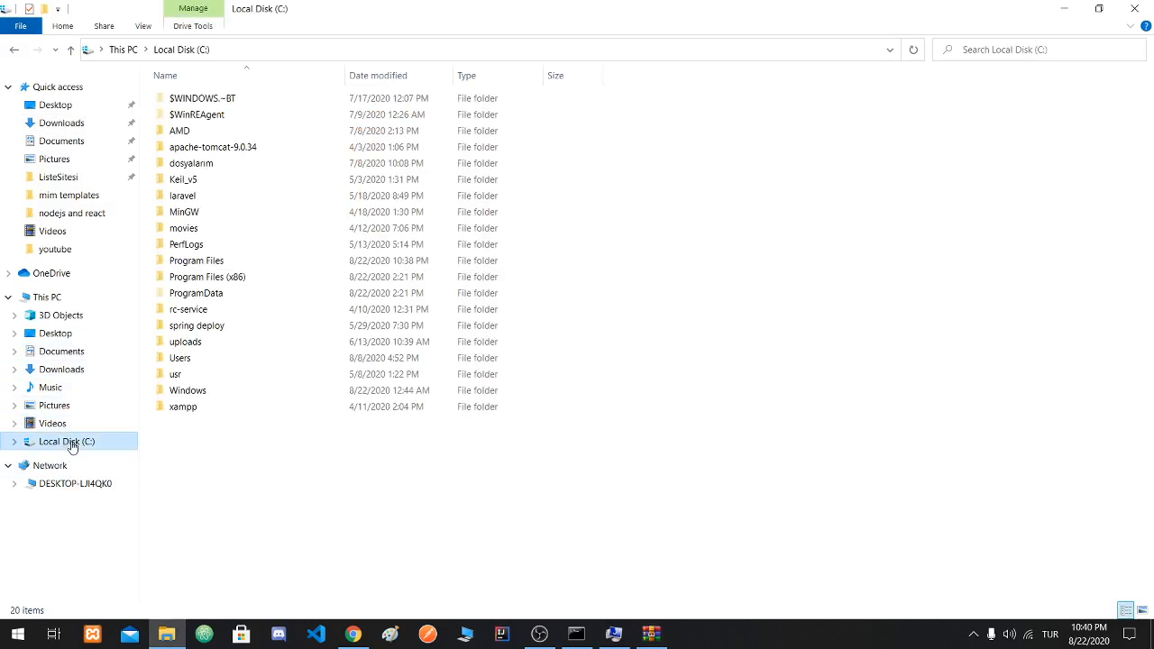
pyautogui.doubleClick(244, 270)
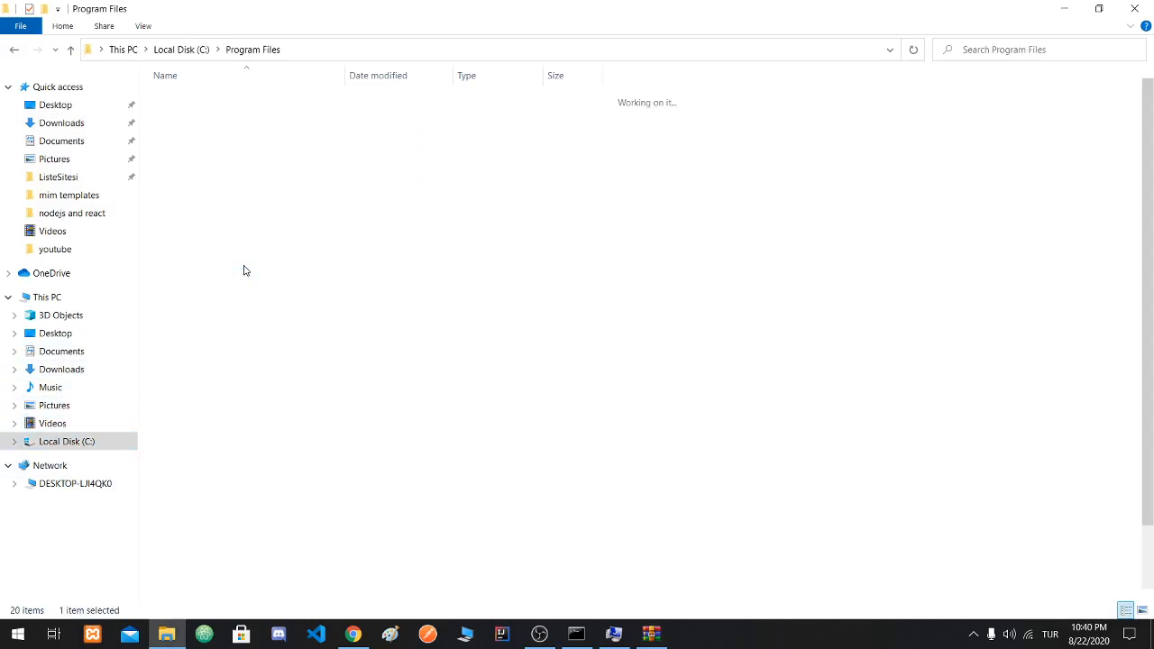
pyautogui.rightClick(835, 335)
pyautogui.moveTo(902, 296)
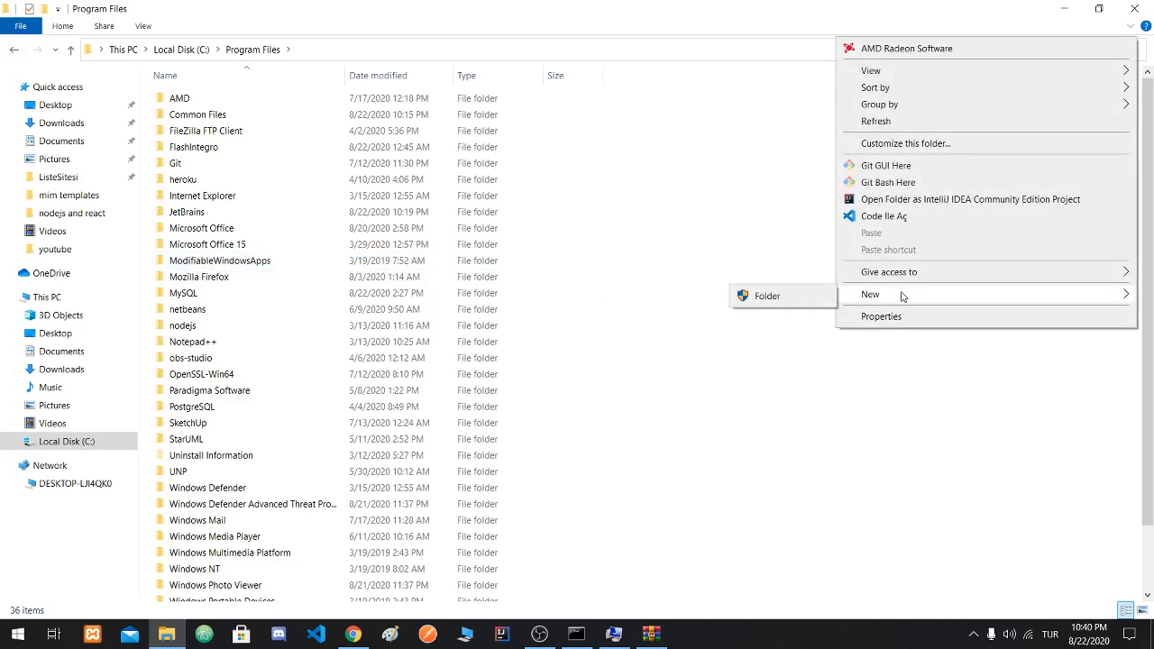
pyautogui.click(834, 300)
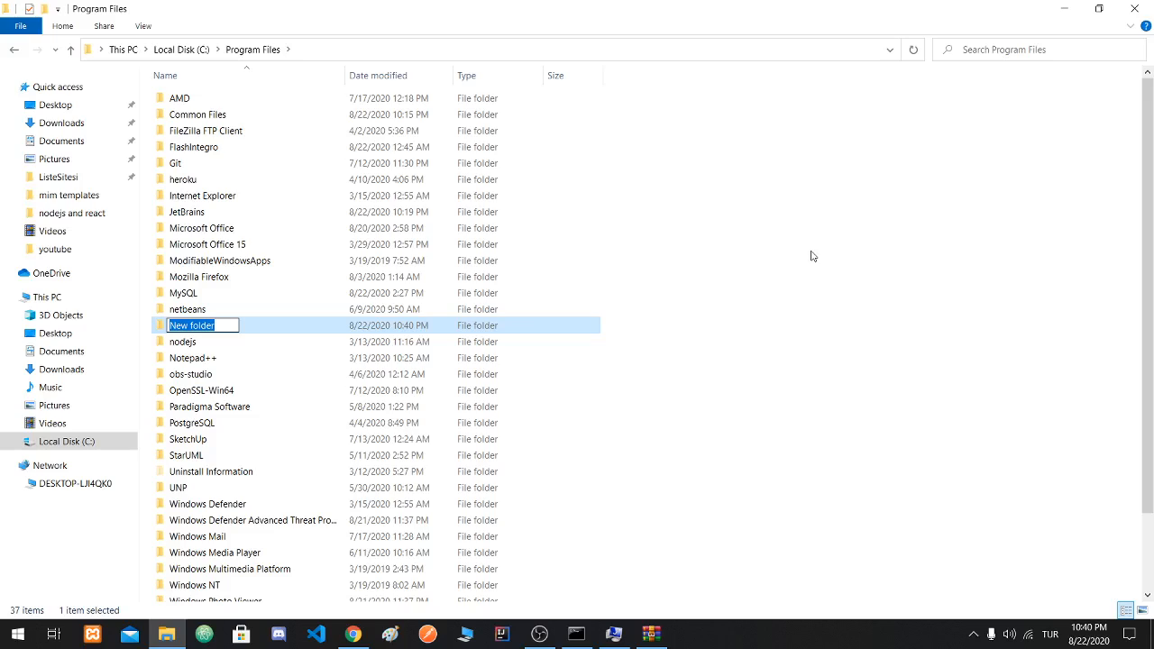
pyautogui.press('BackSpace')
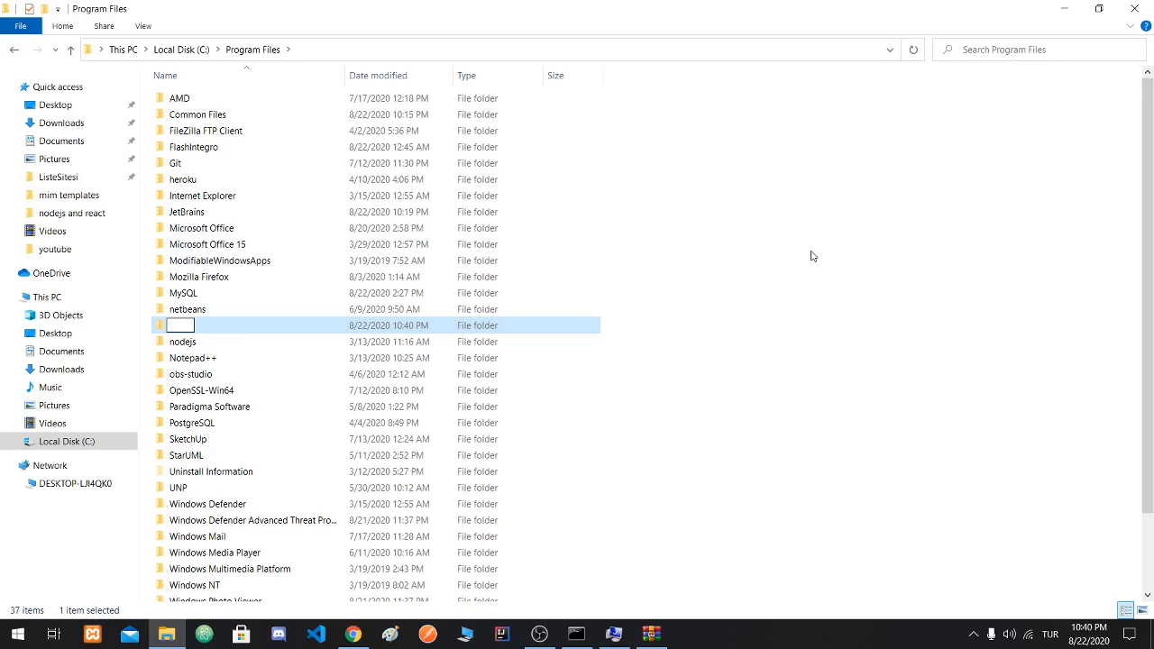
pyautogui.write('openJDK')
pyautogui.press('Return')
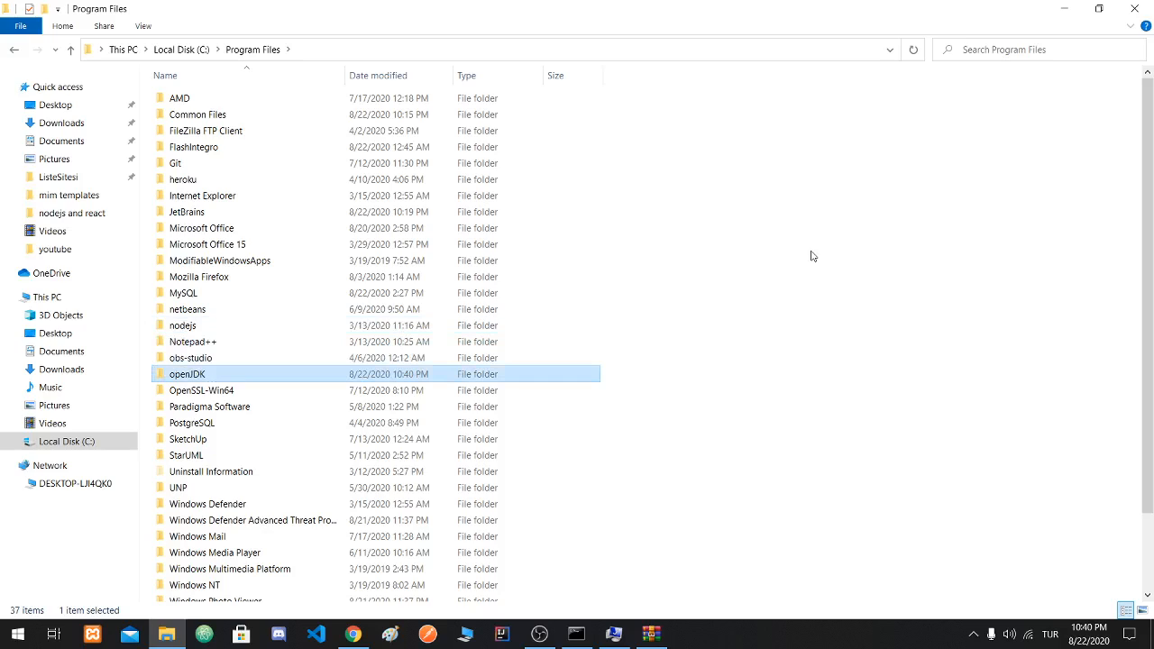
# Step: Extract the jdk-11 folder from the open archive into the new openJDK folder, granting administrator permission
pyautogui.doubleClick(561, 371)
pyautogui.click(651, 634)
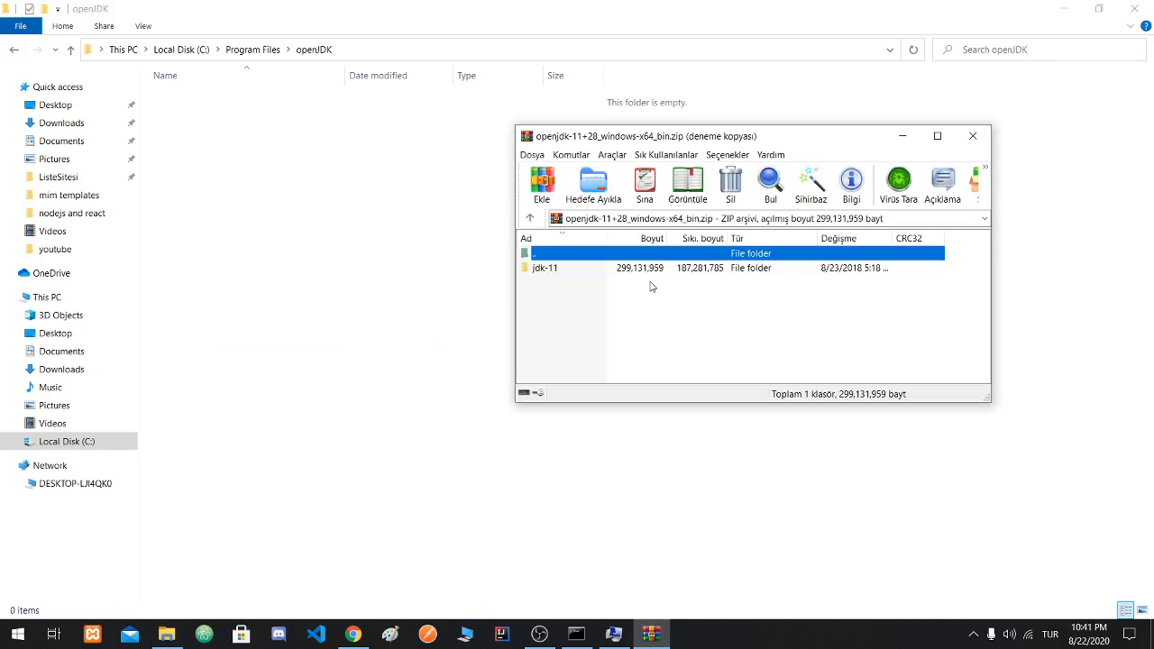
pyautogui.click(667, 268)
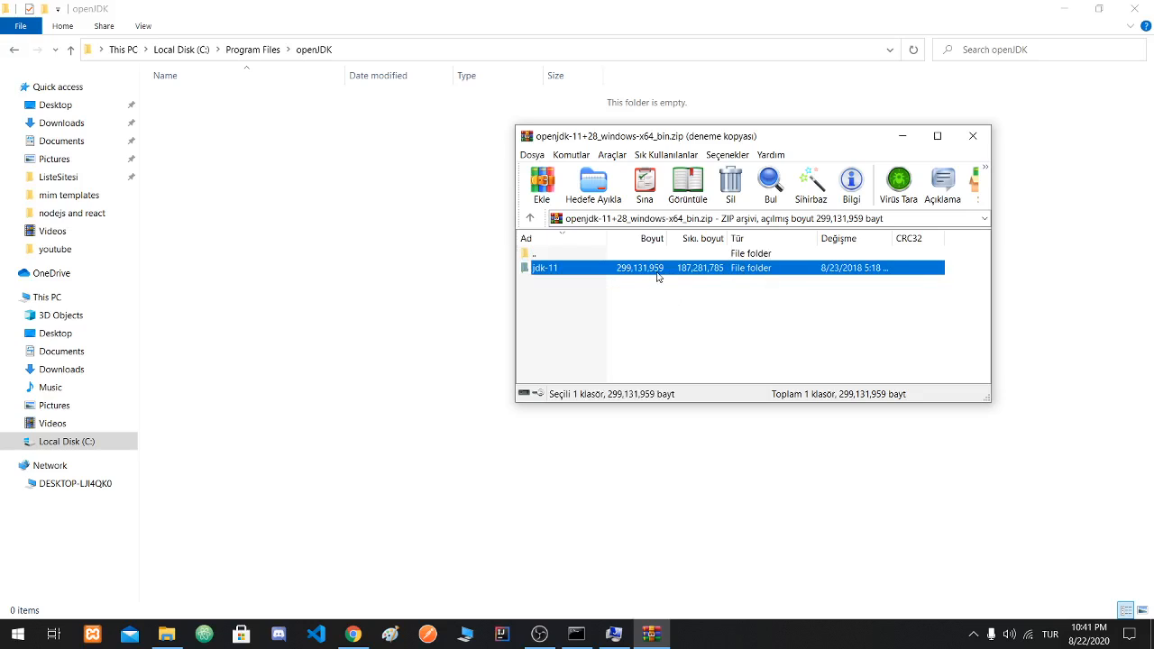
pyautogui.moveTo(658, 277); pyautogui.dragTo(432, 330)
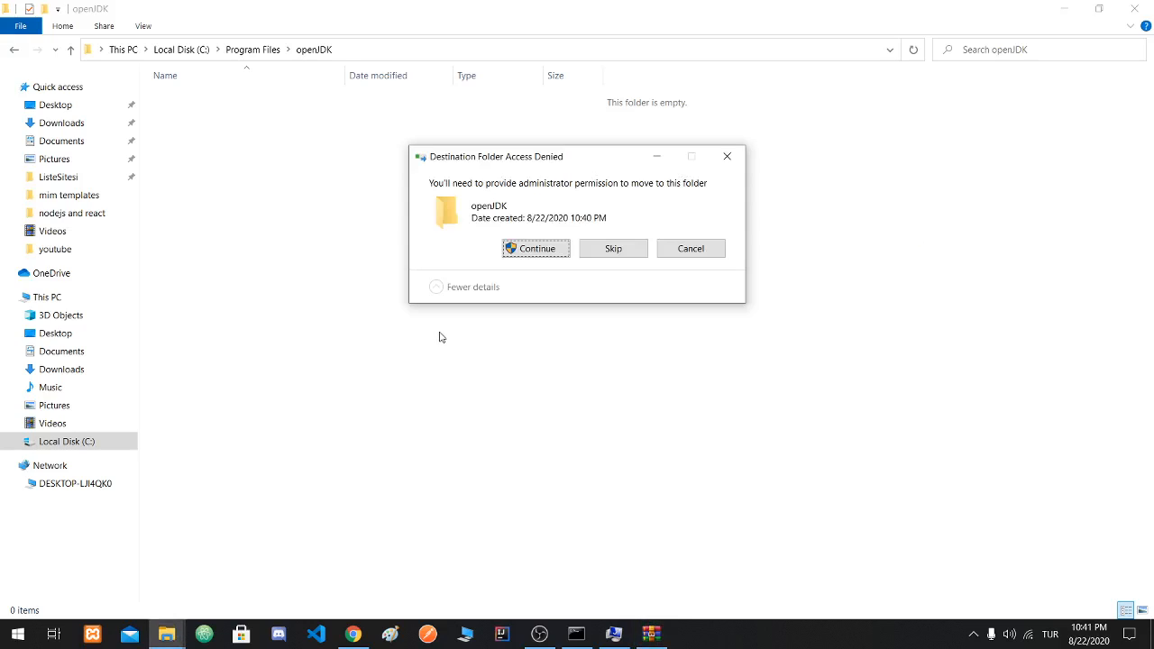
pyautogui.click(527, 248)
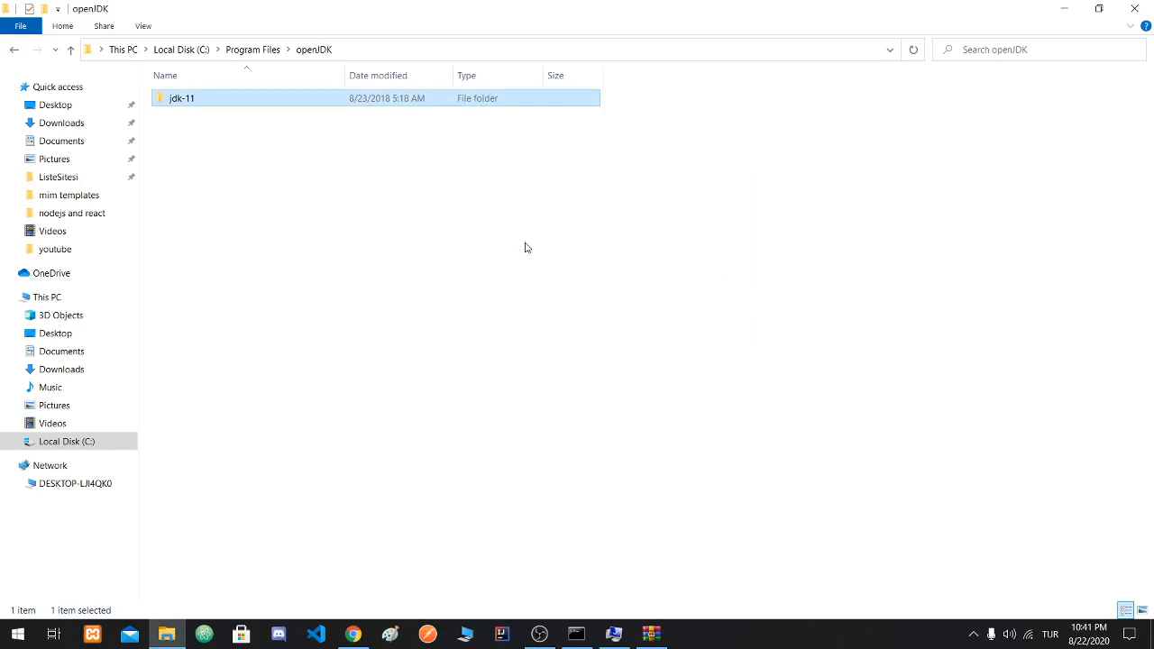
pyautogui.click(479, 358)
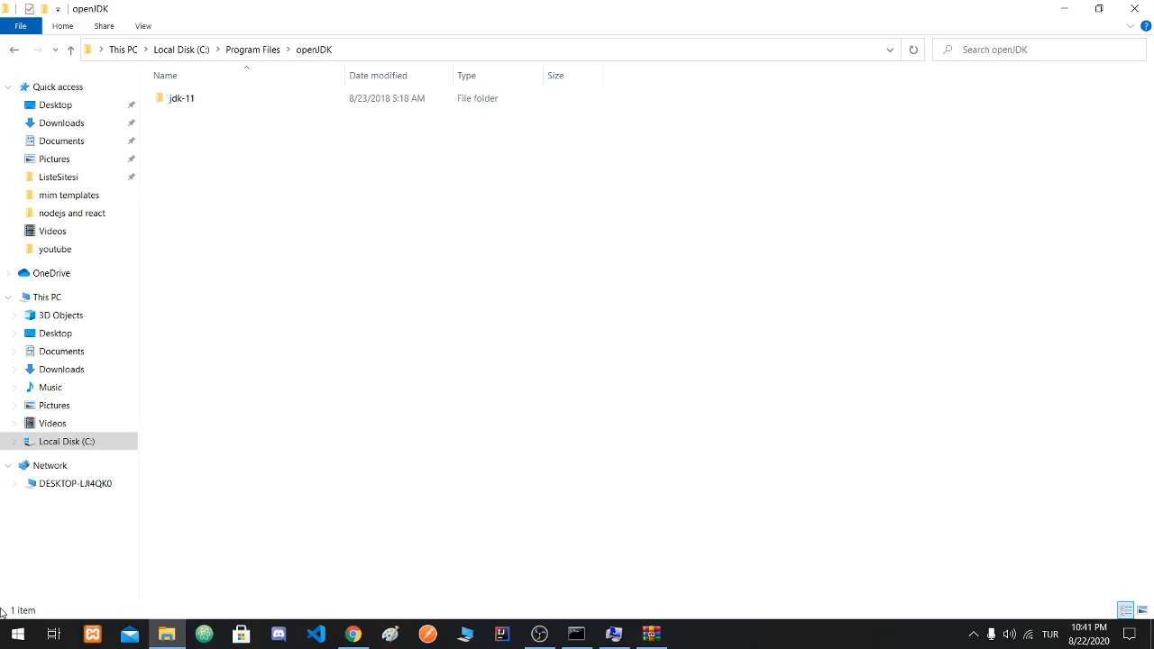
# Step: Search Windows for "env" and open the Environment Variables dialog from the system properties
pyautogui.click(13, 634)
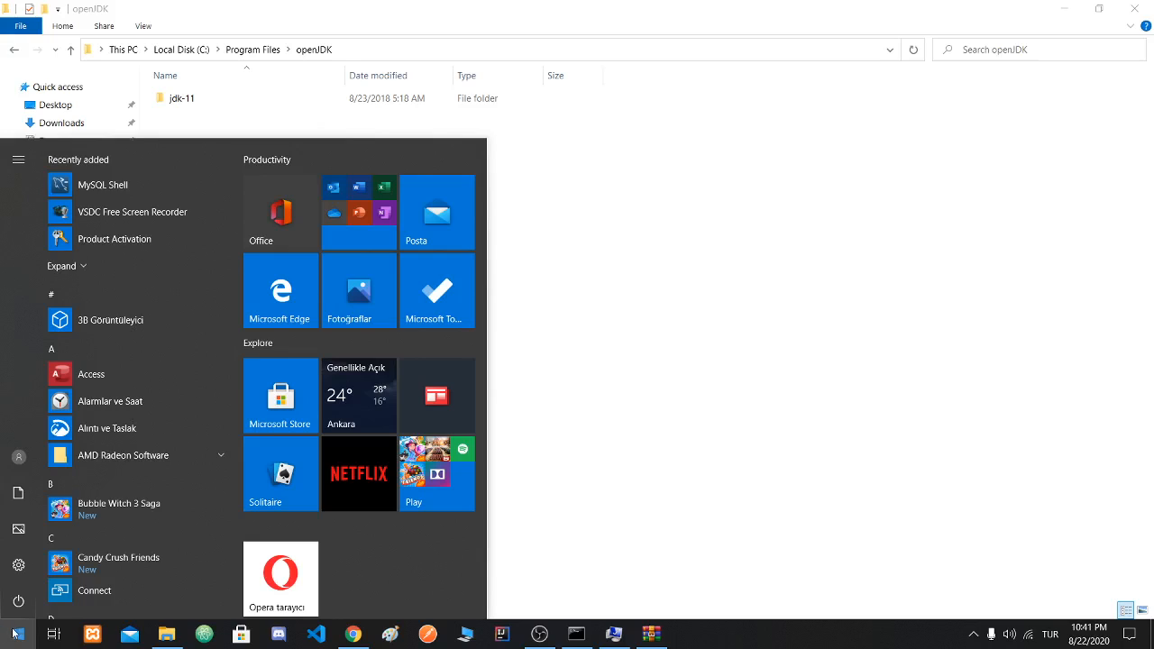
pyautogui.write('env')
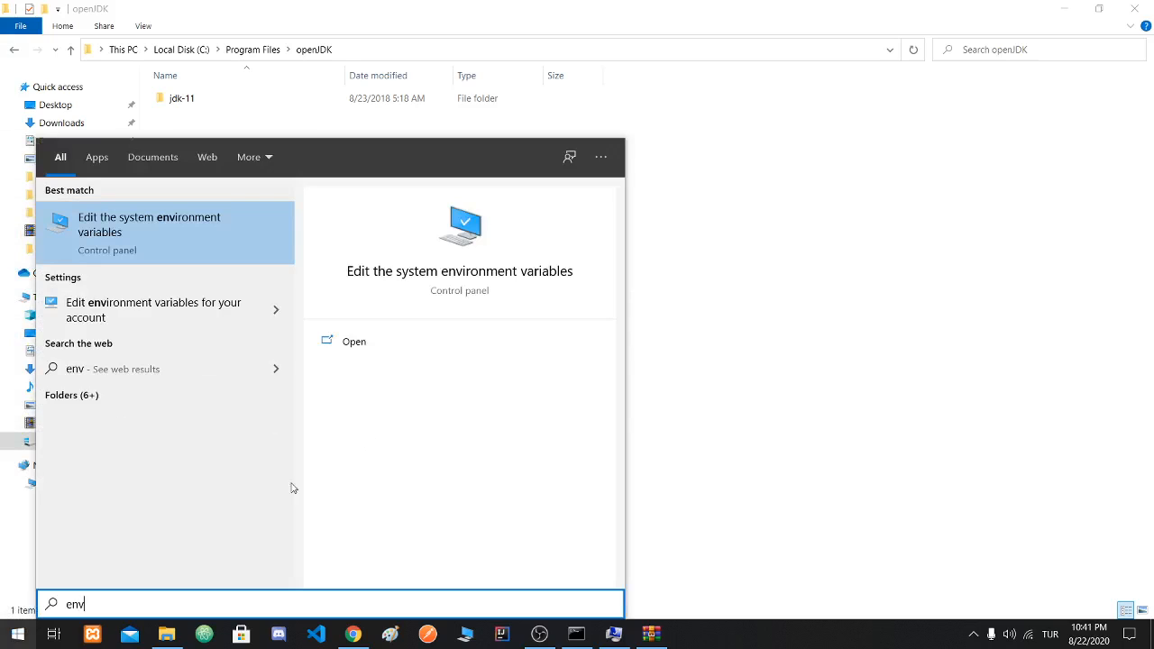
pyautogui.click(232, 259)
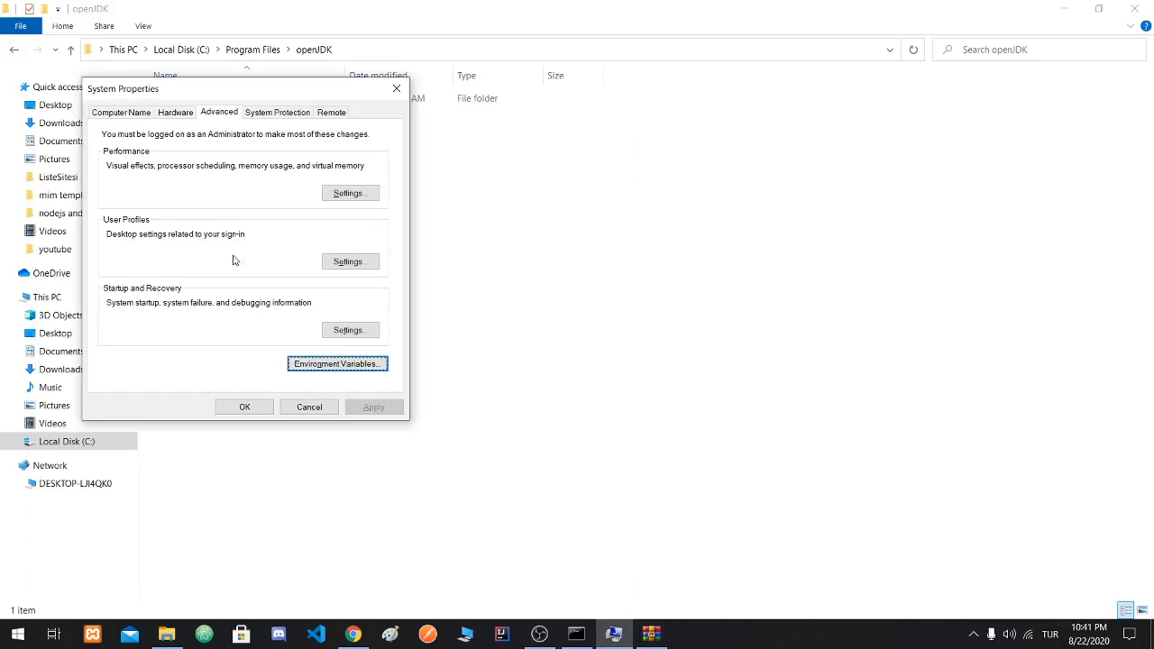
pyautogui.moveTo(291, 83); pyautogui.dragTo(403, 90)
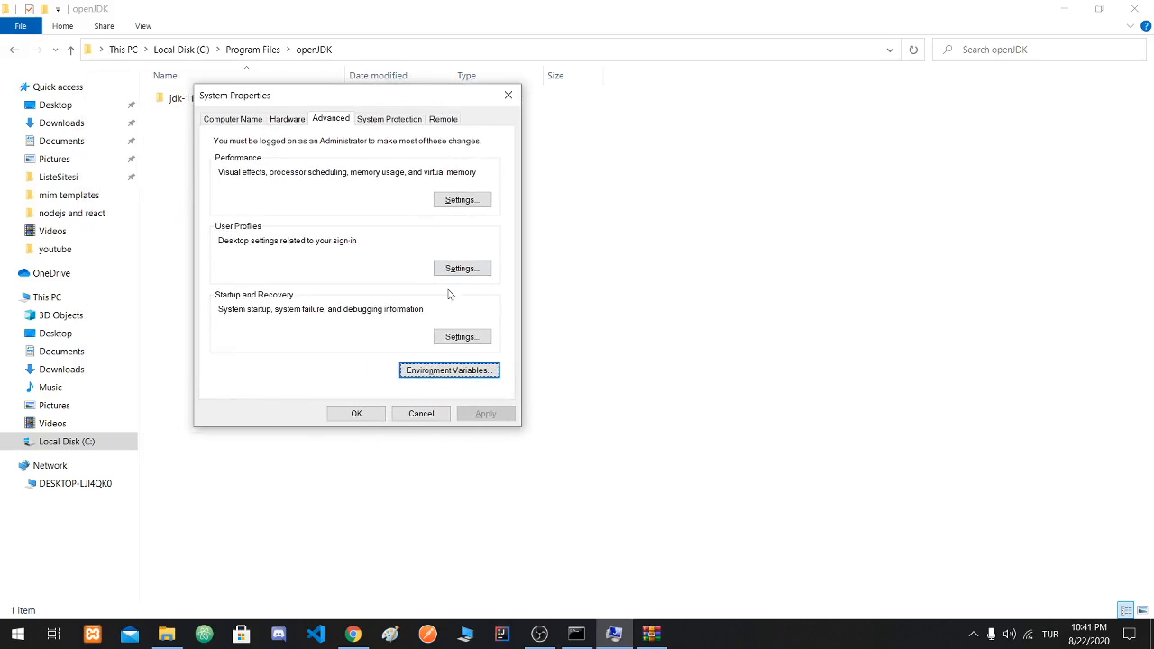
pyautogui.click(478, 377)
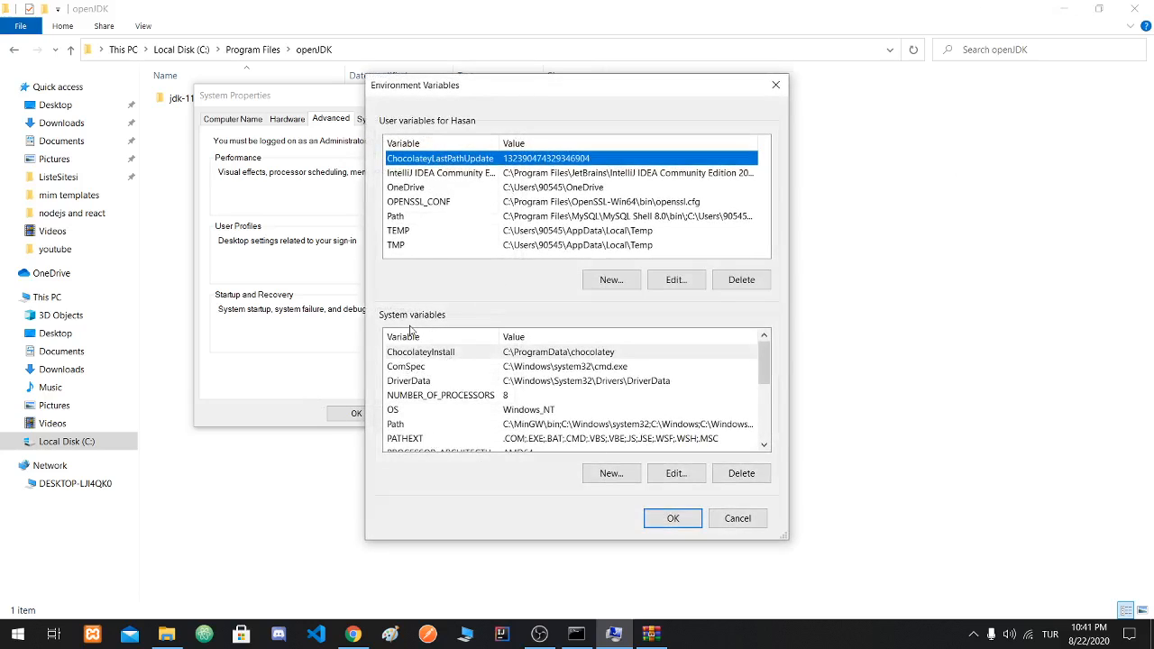
# Step: Create a system variable JAVA_HOME with the jdk-11 folder's path, C:\Program Files\openJDK\jdk-11, as its value
pyautogui.click(608, 475)
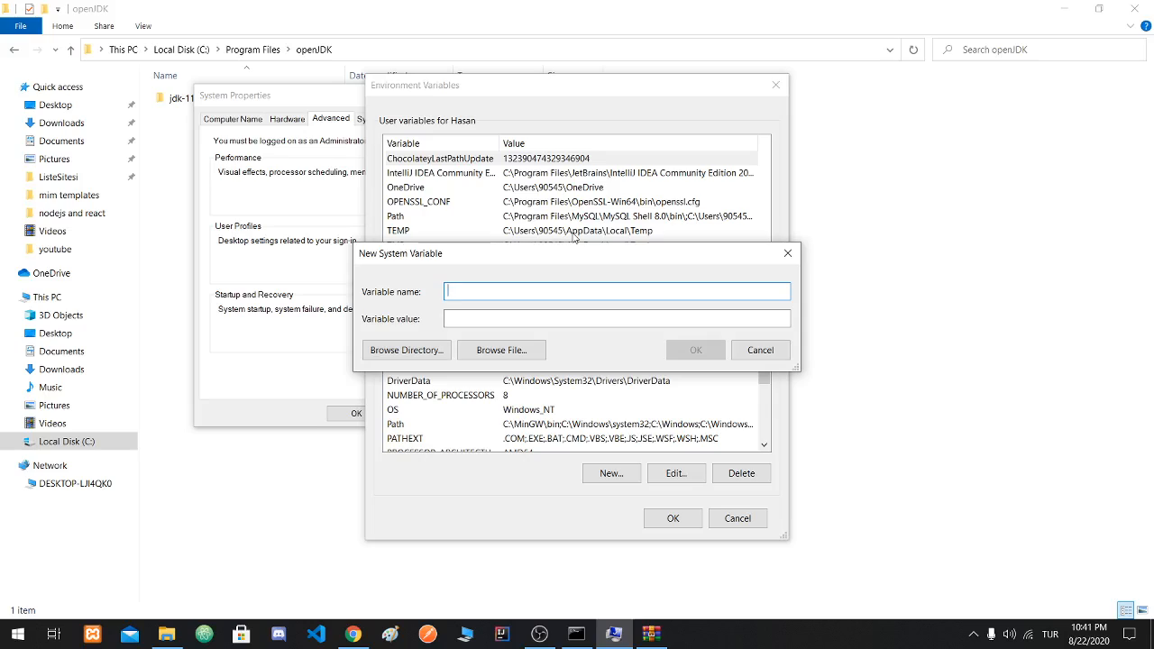
pyautogui.write('jav')
pyautogui.write('JAVA_HOME')
pyautogui.press('Tab')
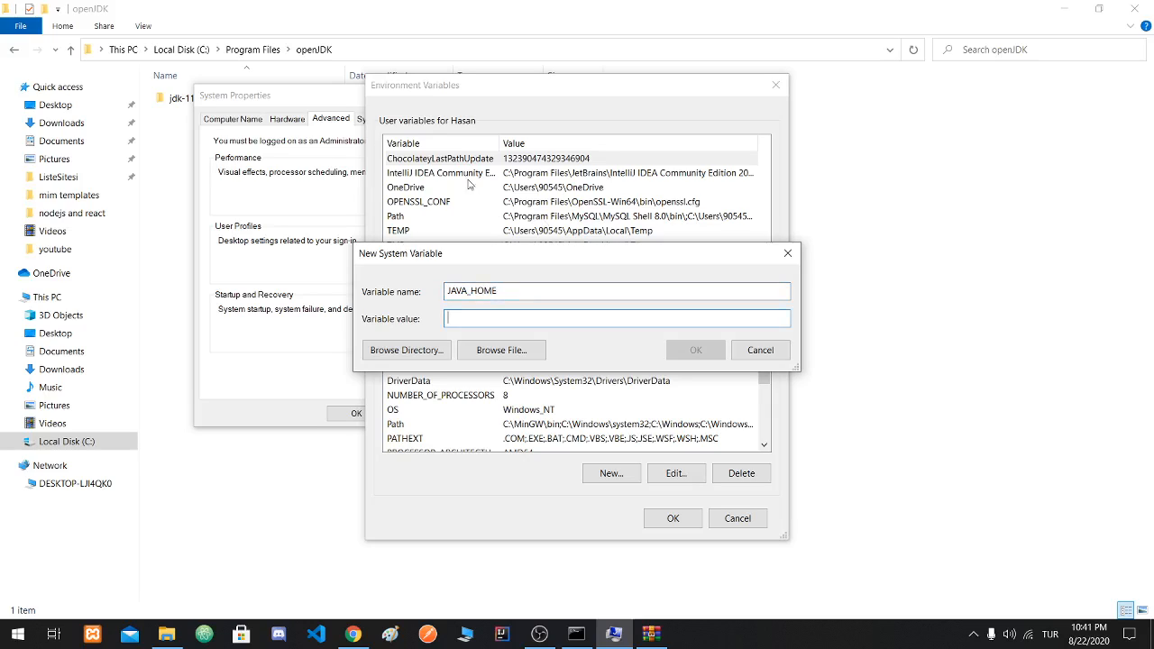
pyautogui.click(918, 218)
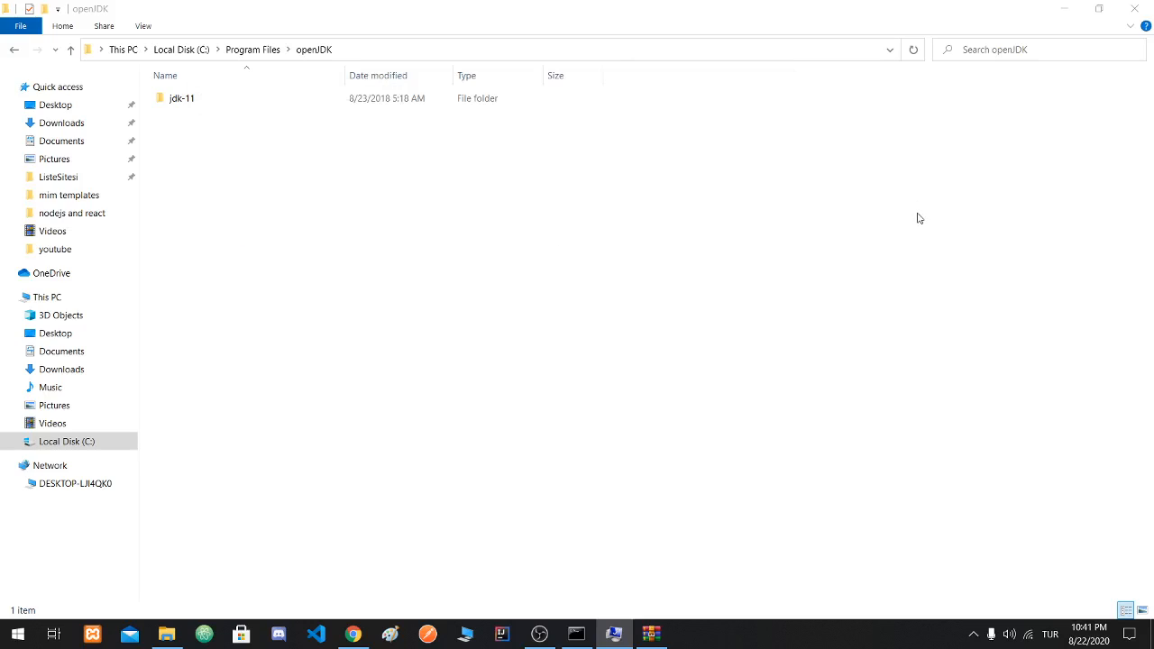
pyautogui.doubleClick(340, 97)
pyautogui.click(471, 45)
pyautogui.hotkey('ctrl', 'c')
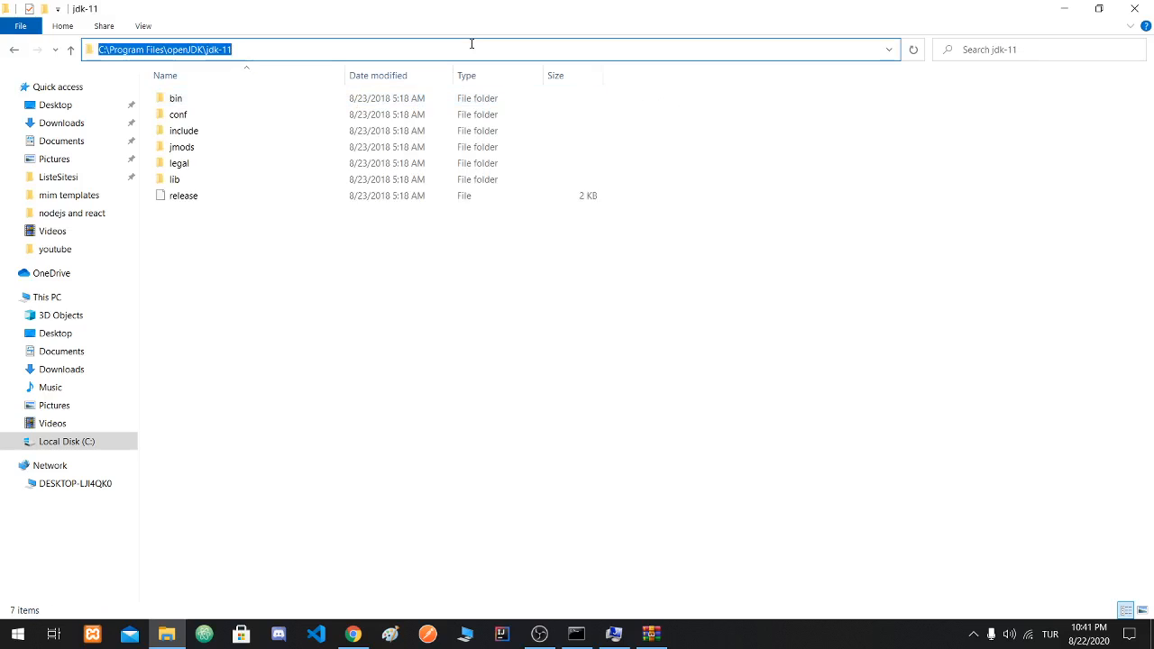
pyautogui.hotkey('alt', 'Tab')
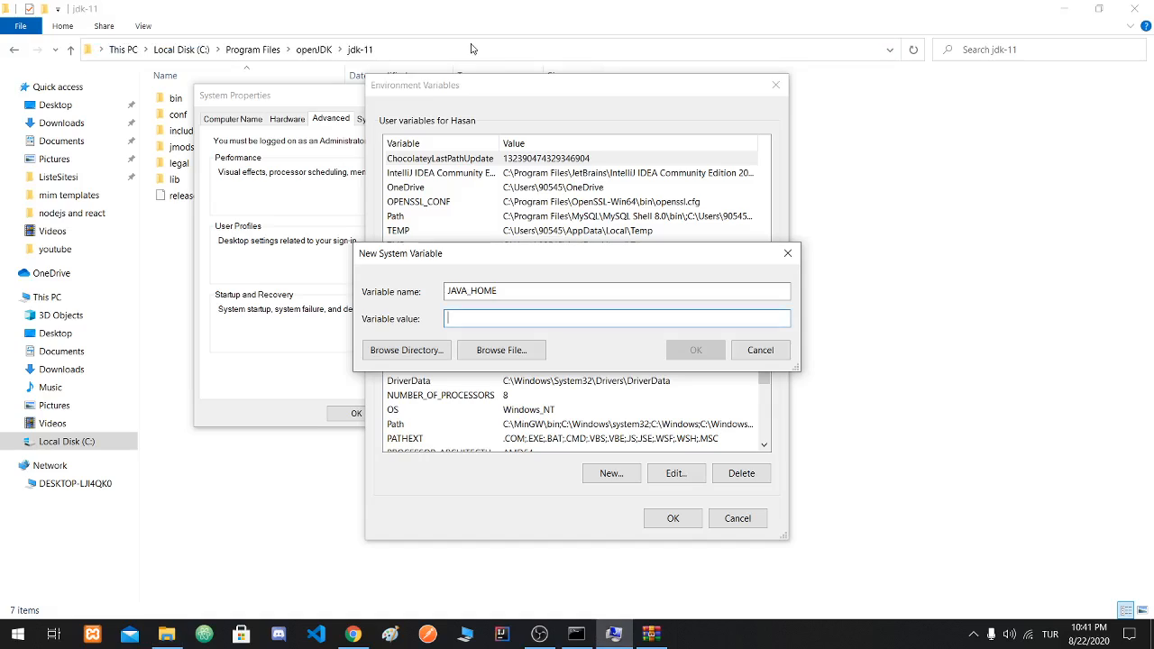
pyautogui.hotkey('ctrl', 'v')
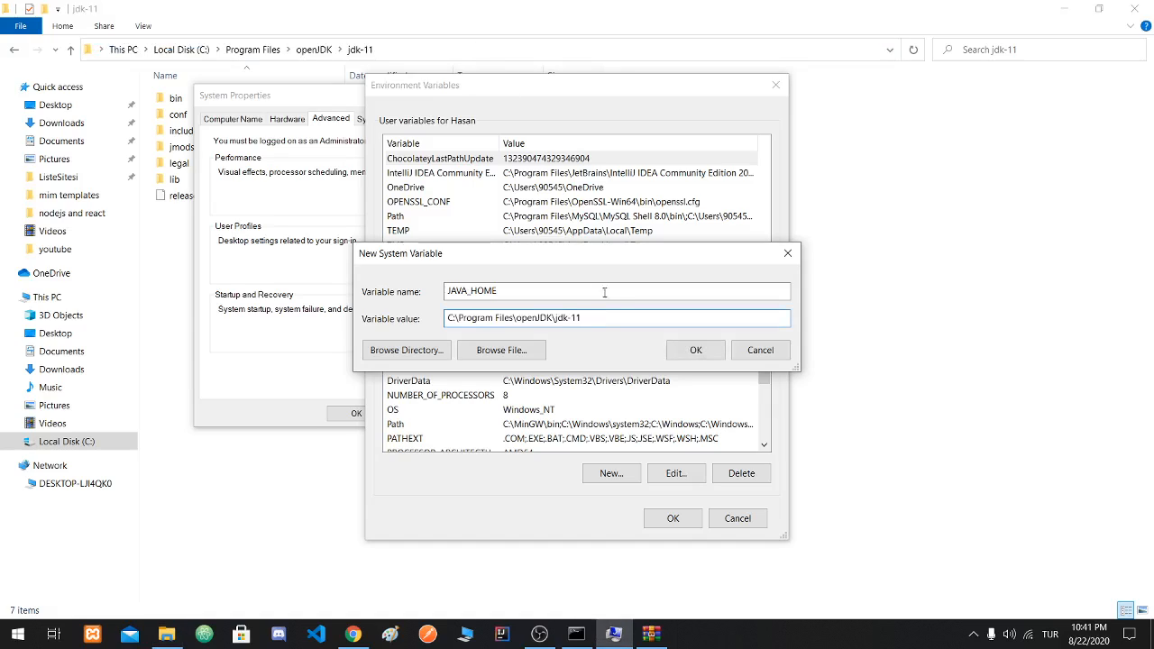
pyautogui.click(705, 356)
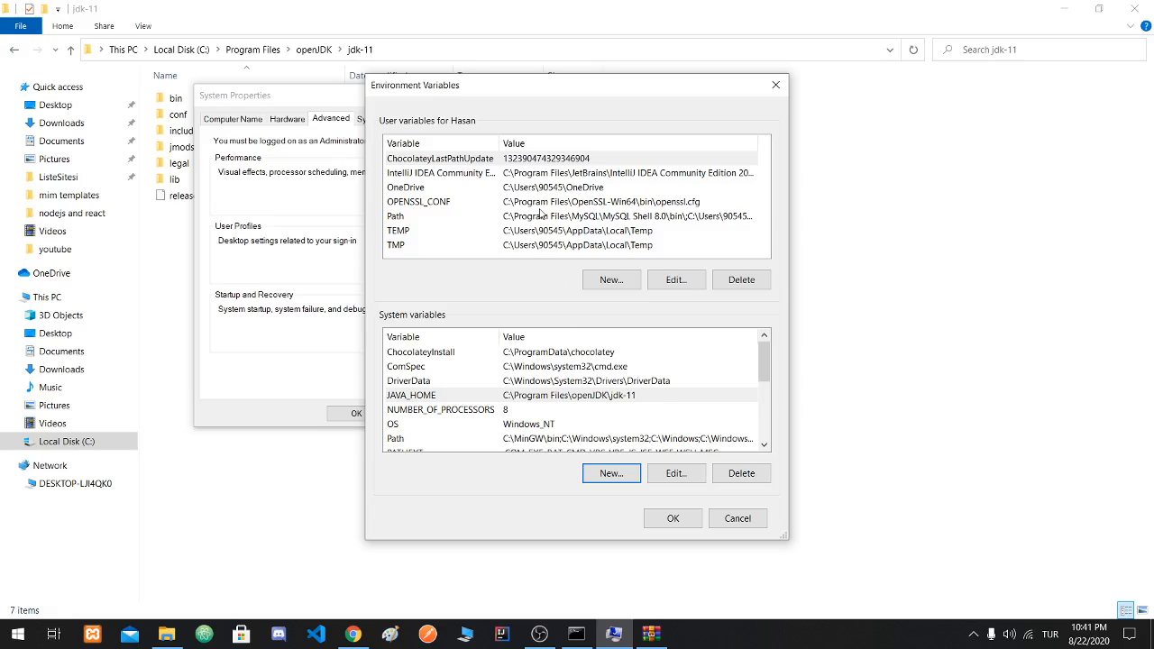
# Step: Add a new entry %JAVA_HOME%\bin to the user Path variable and save the environment variables
pyautogui.doubleClick(459, 220)
pyautogui.moveTo(506, 126); pyautogui.dragTo(632, 126)
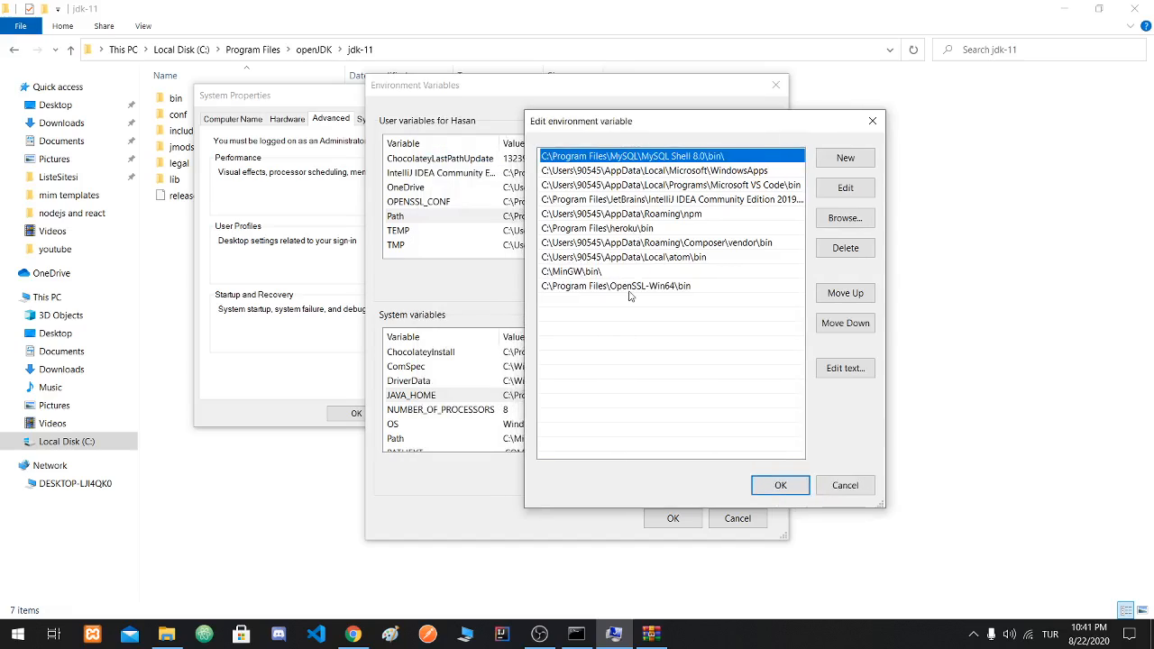
pyautogui.click(845, 159)
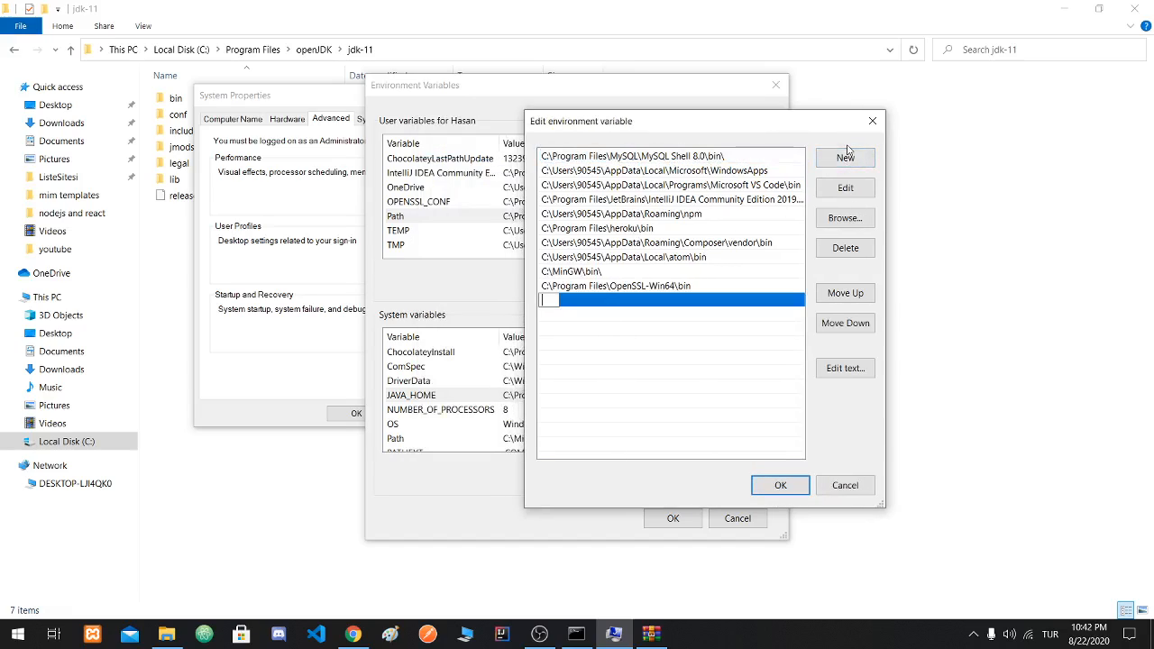
pyautogui.write('%JAVA_HO')
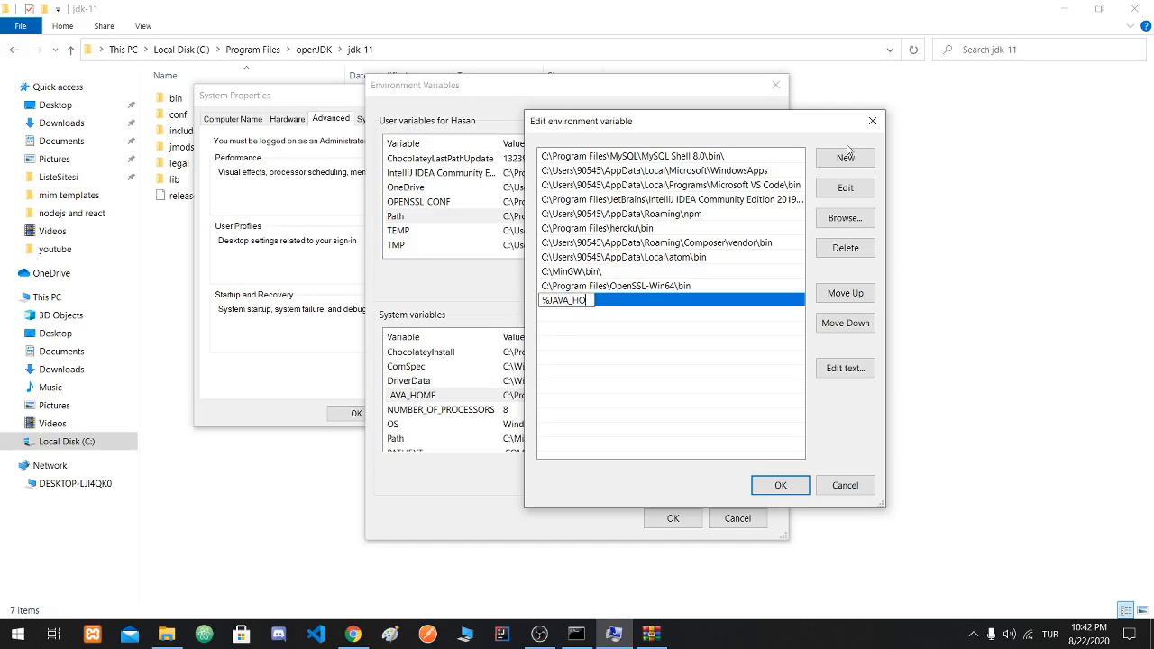
pyautogui.write('ME%\\bin')
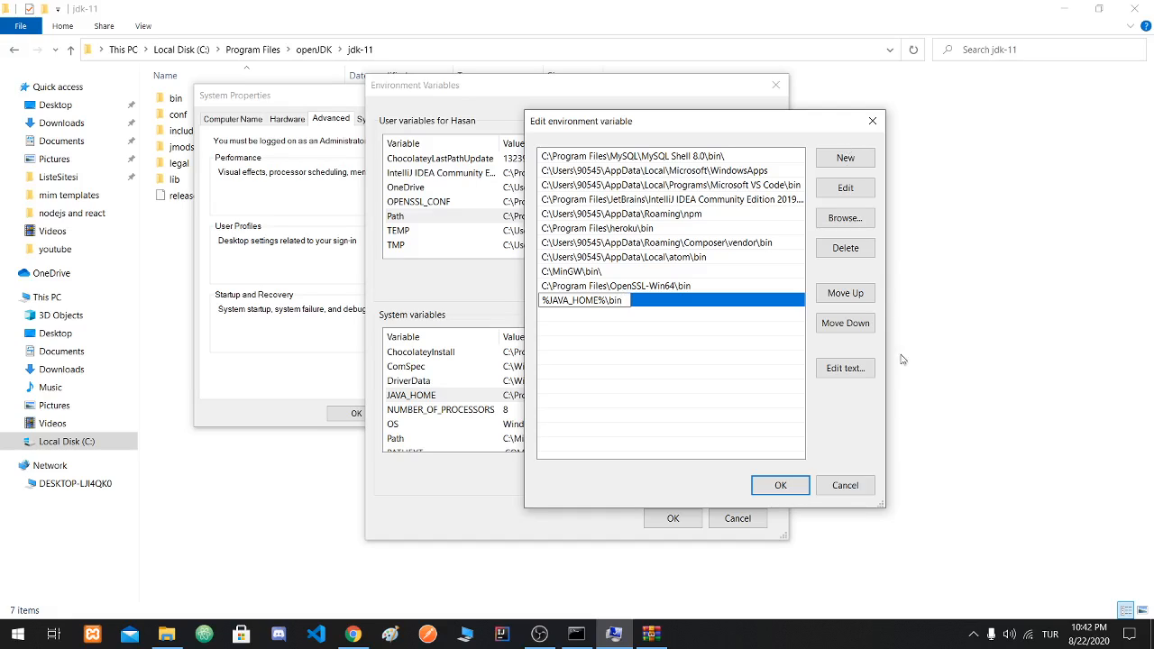
pyautogui.click(795, 493)
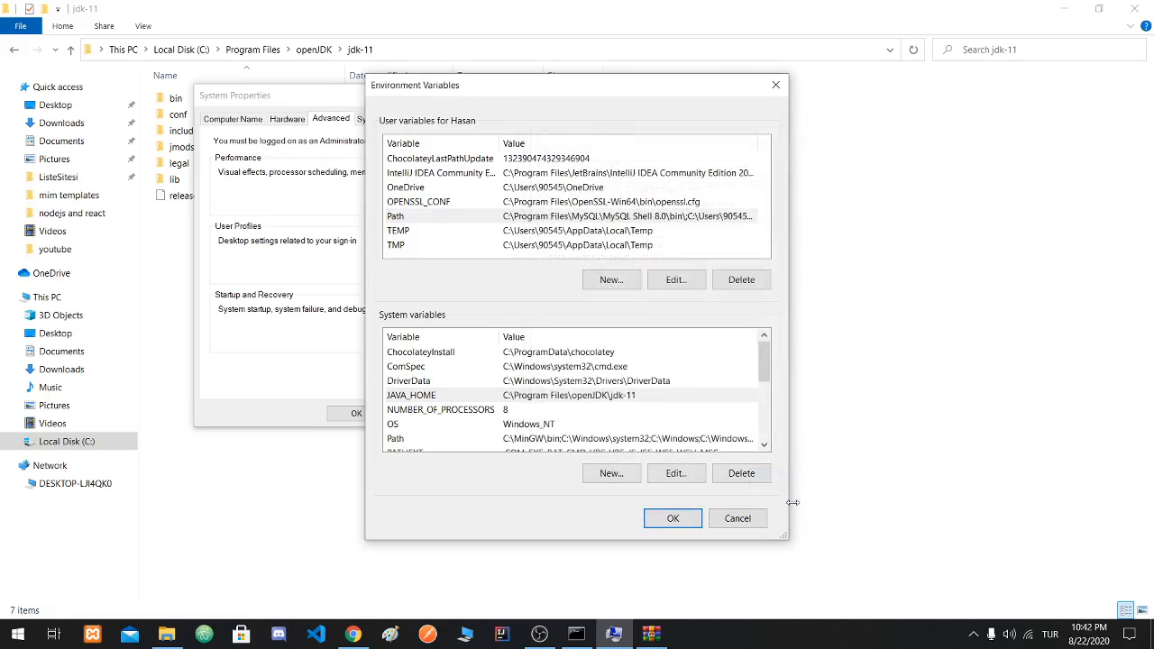
pyautogui.click(690, 521)
# Step: Open Command Prompt by searching Windows for "cmd" and check the installed Java version with java -version
pyautogui.press('super')
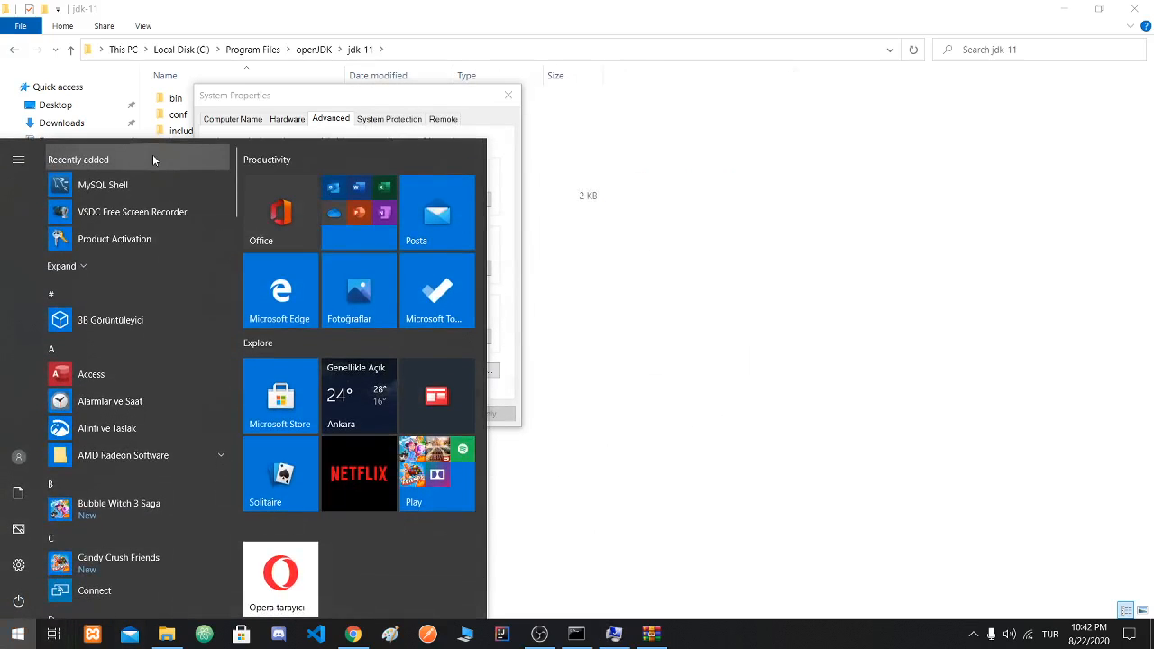
pyautogui.write('c')
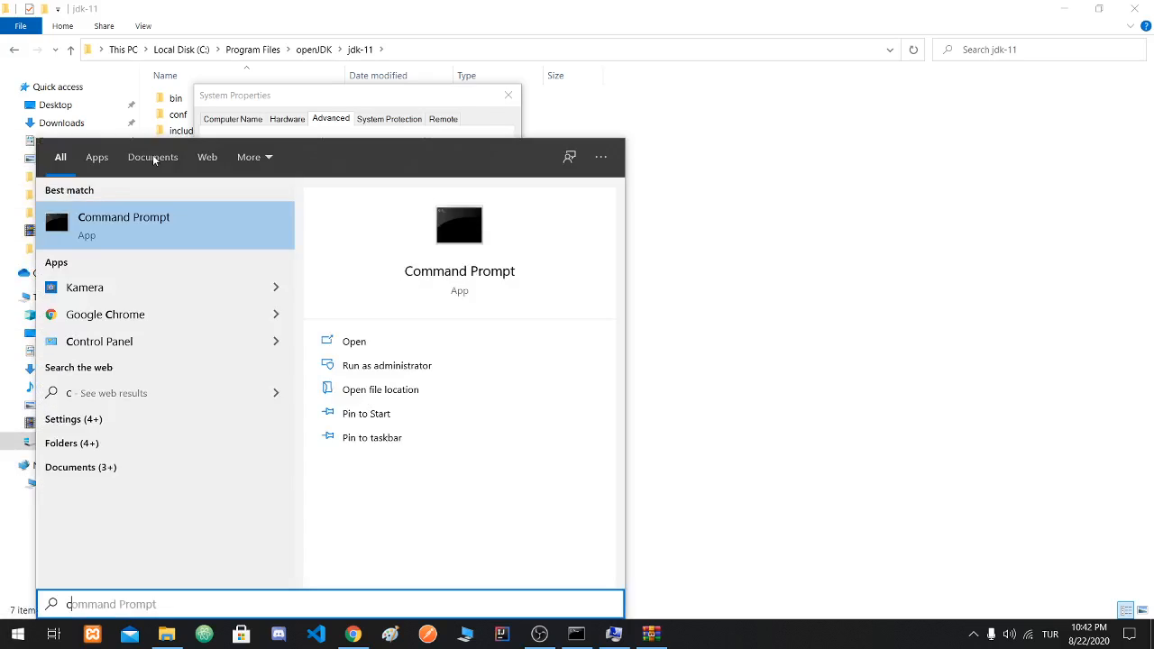
pyautogui.write('md')
pyautogui.press('Return')
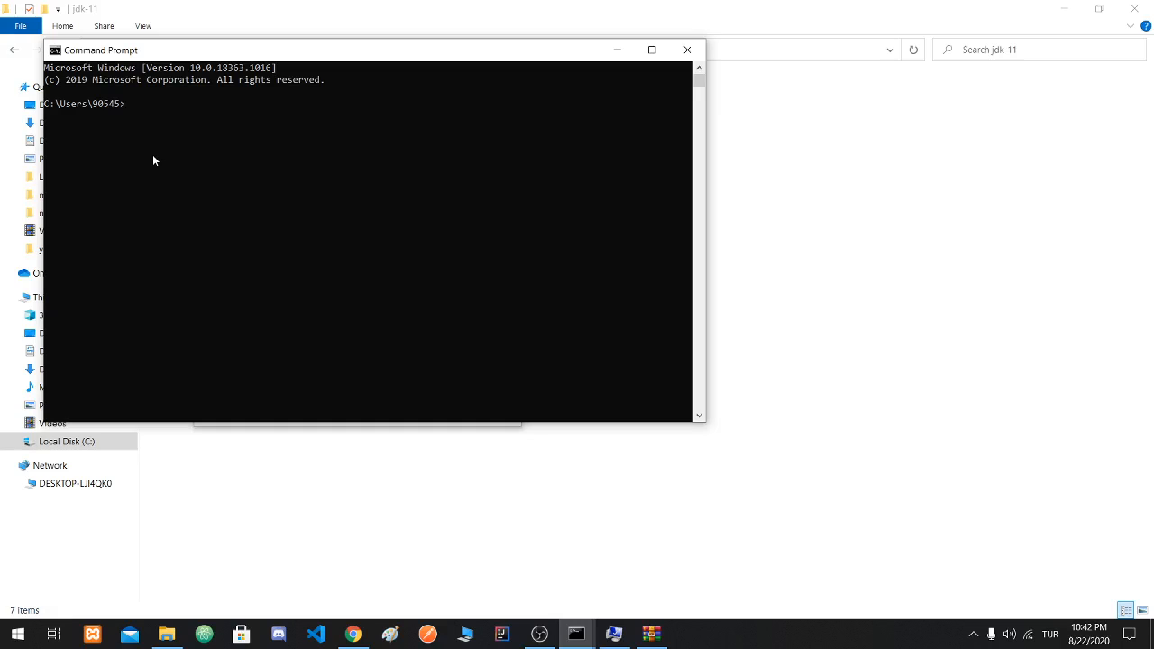
pyautogui.write('java -version')
pyautogui.press('Return')
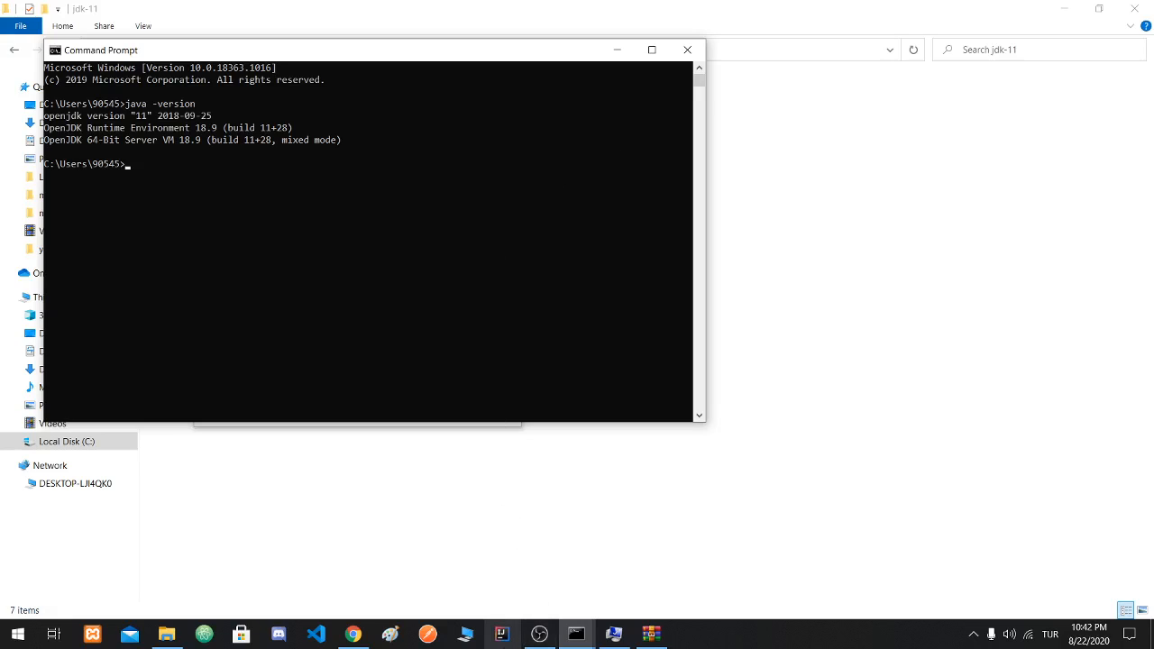
# Step: Switch to IntelliJ IDEA and open the project structure settings for new projects
pyautogui.click(505, 642)
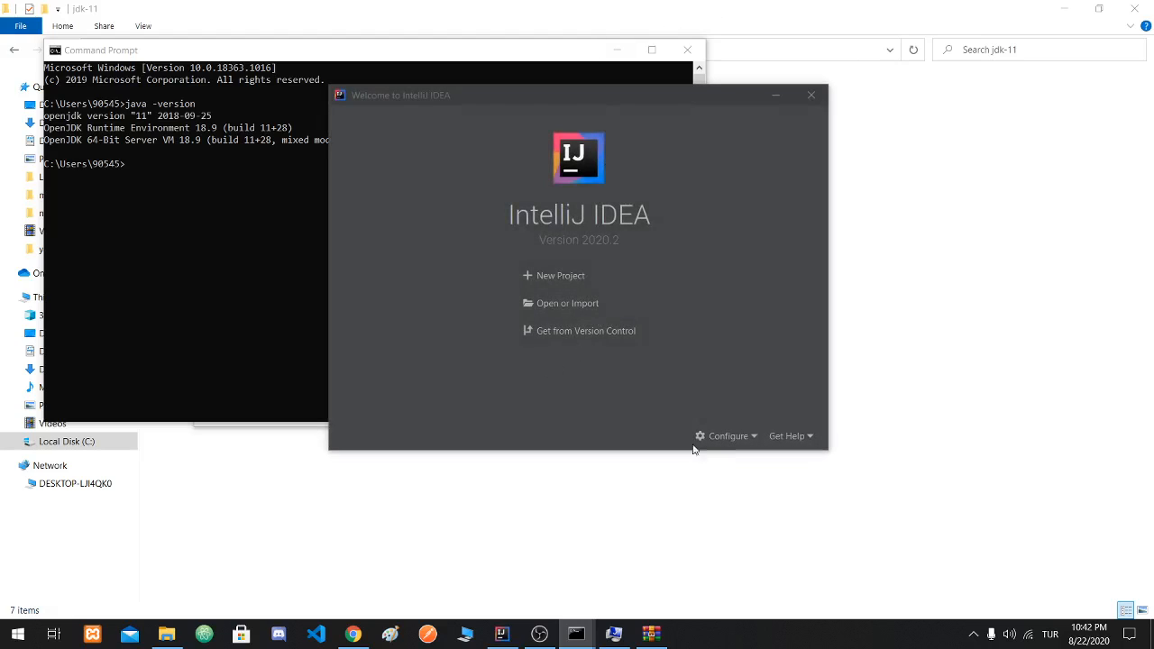
pyautogui.click(754, 446)
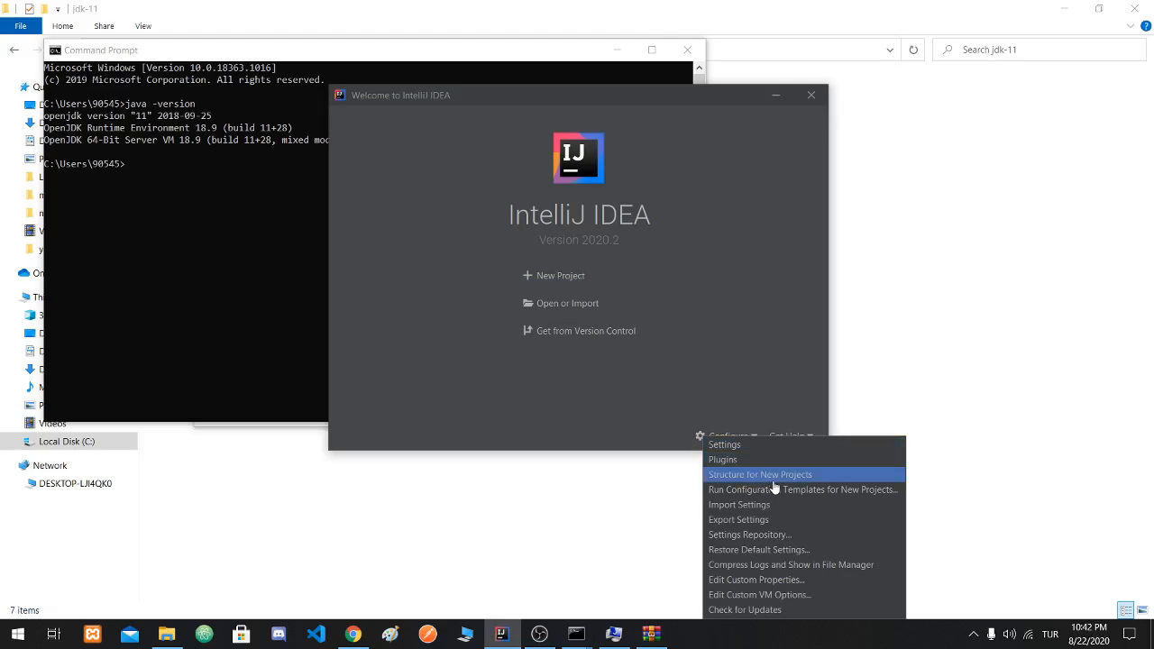
pyautogui.click(822, 479)
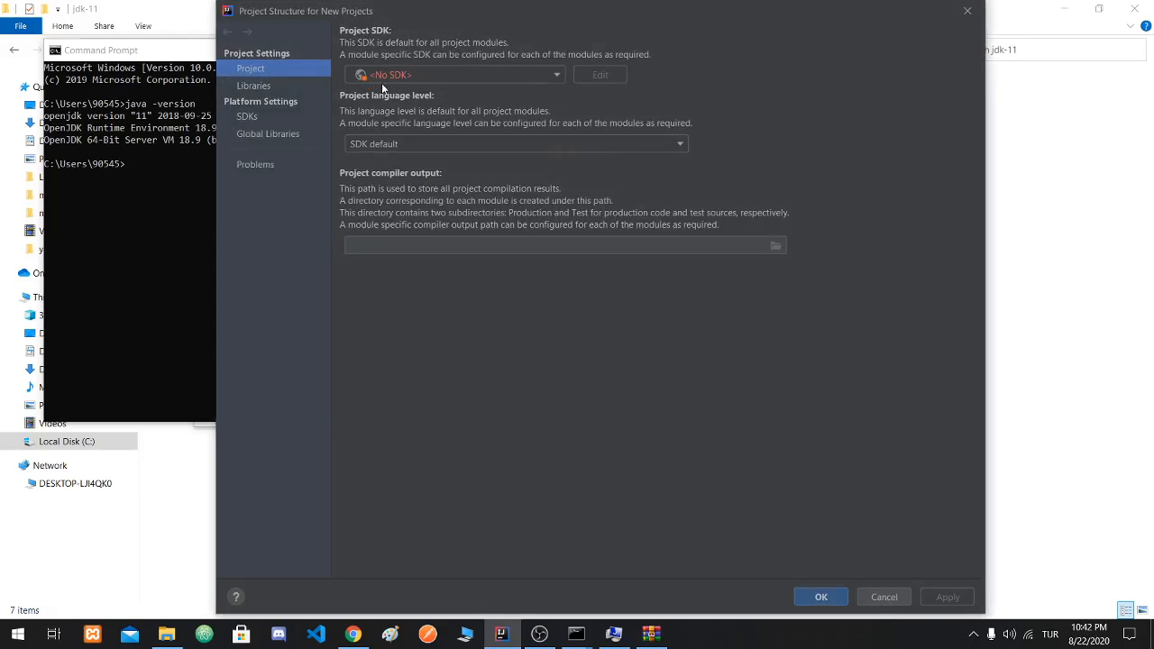
# Step: Add the JDK in C:\Program Files\openJDK\jdk-11 as the default project SDK and save the project structure
pyautogui.click(469, 79)
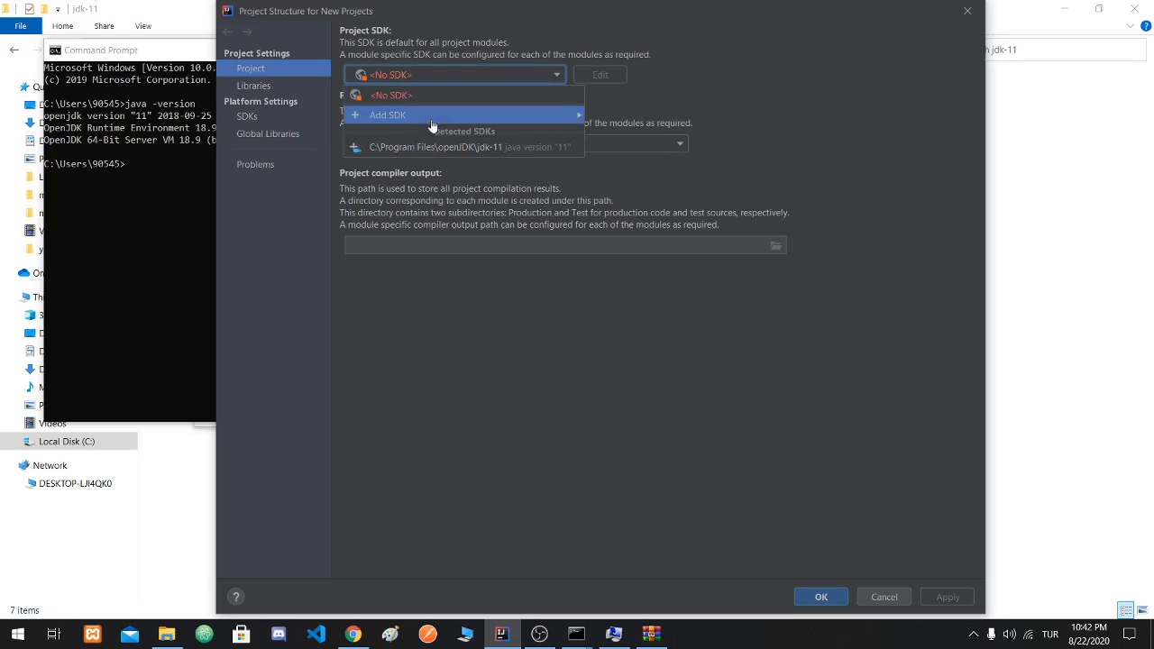
pyautogui.moveTo(430, 123)
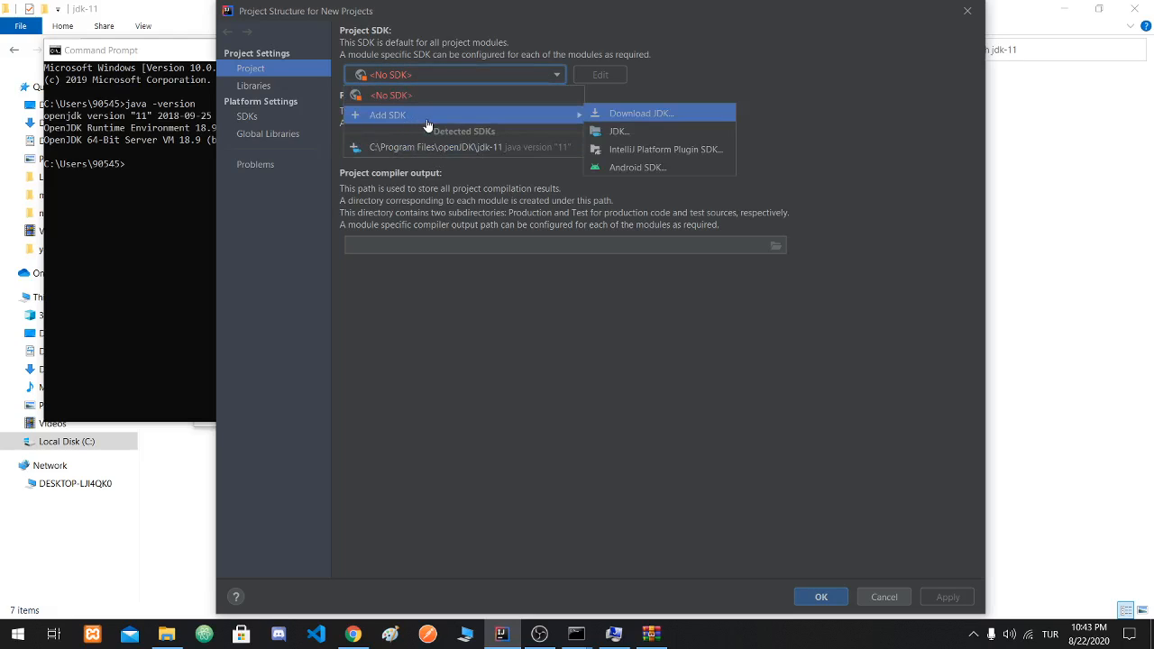
pyautogui.click(627, 137)
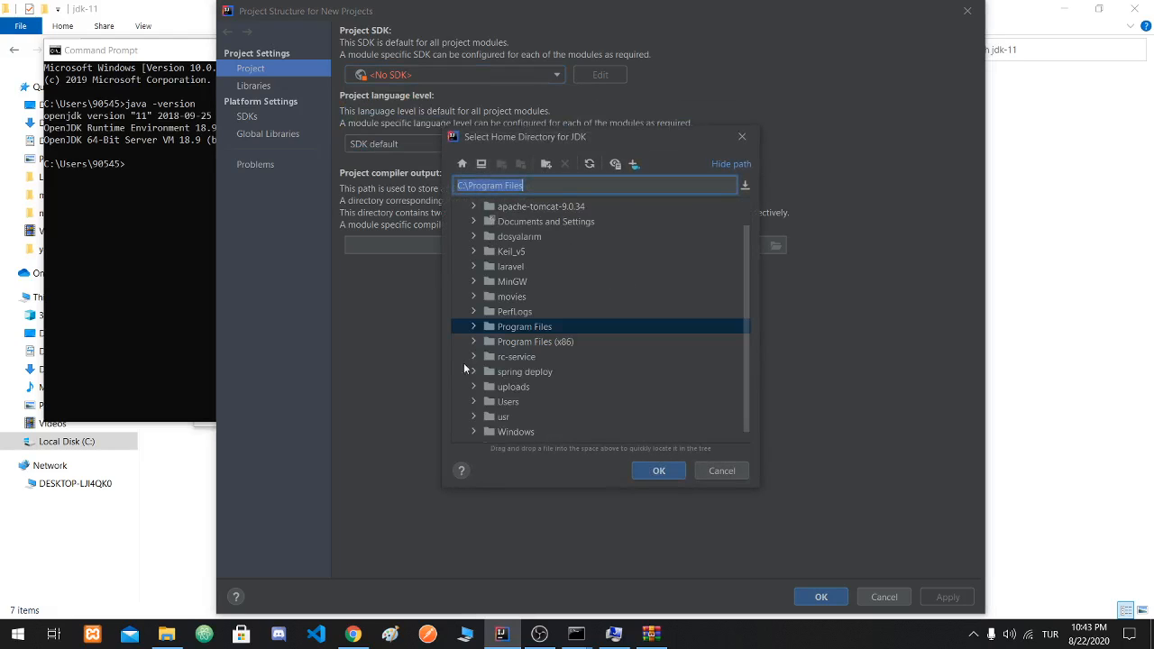
pyautogui.click(469, 328)
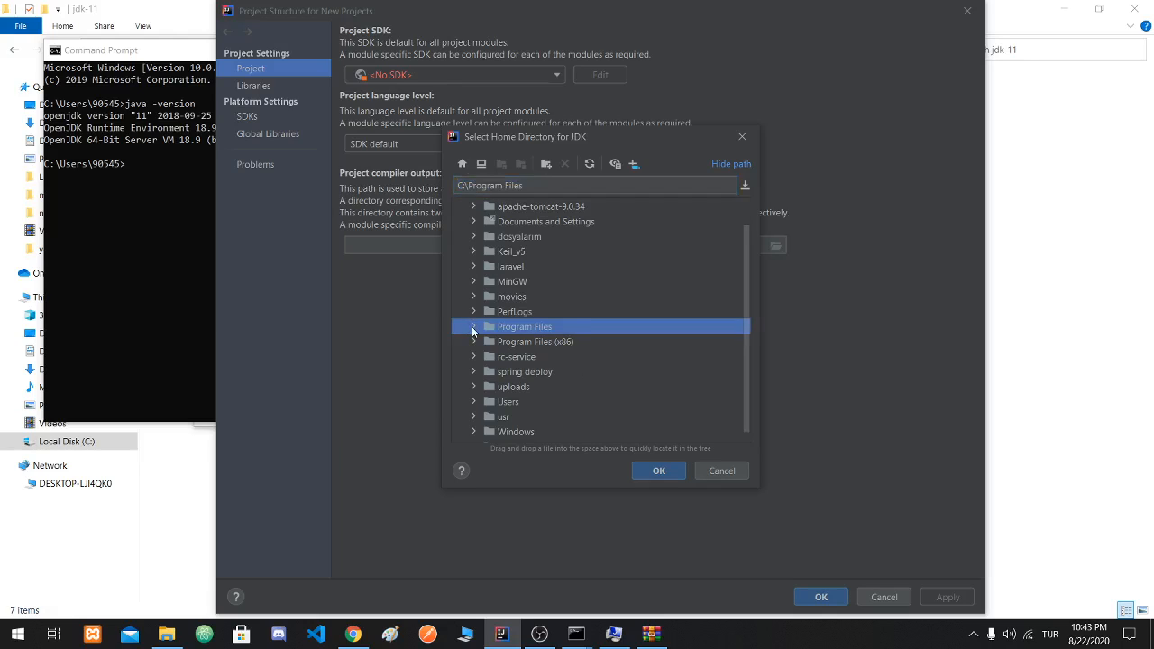
pyautogui.click(472, 328)
pyautogui.scroll(-5, 471, 332)
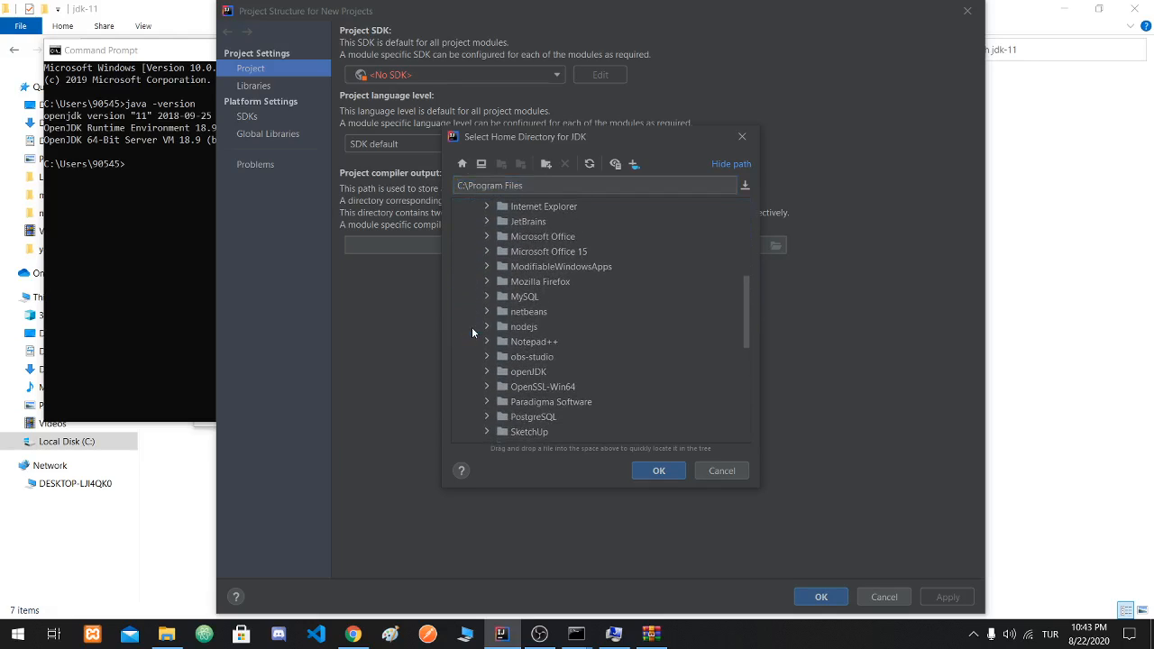
pyautogui.scroll(-3, 525, 353)
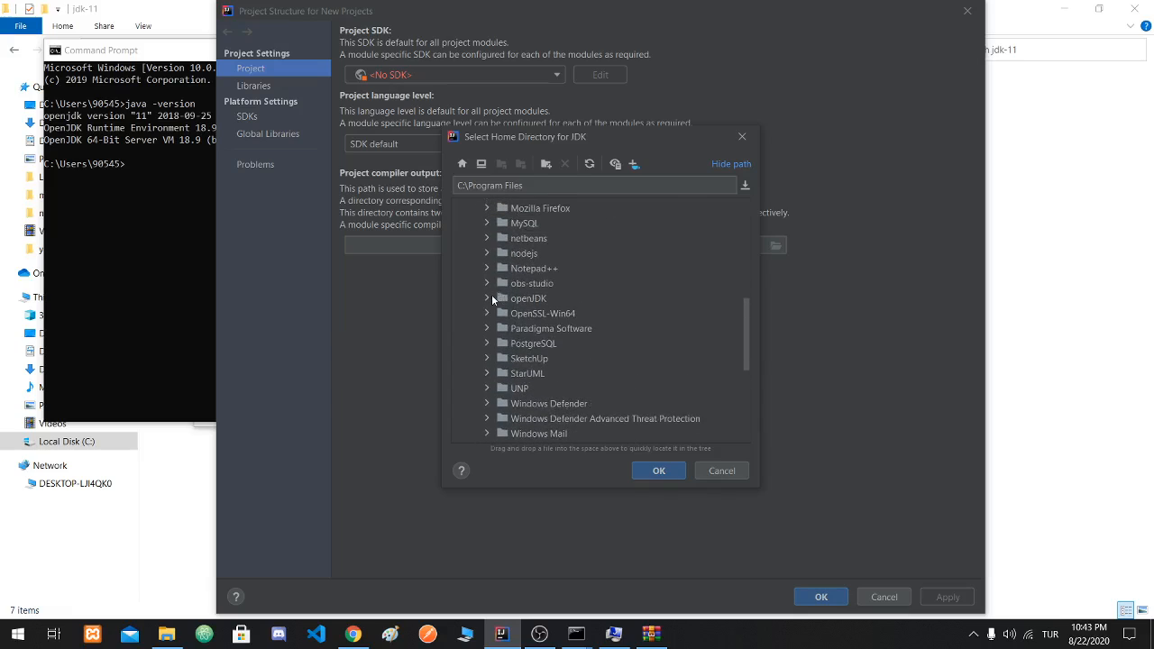
pyautogui.click(486, 298)
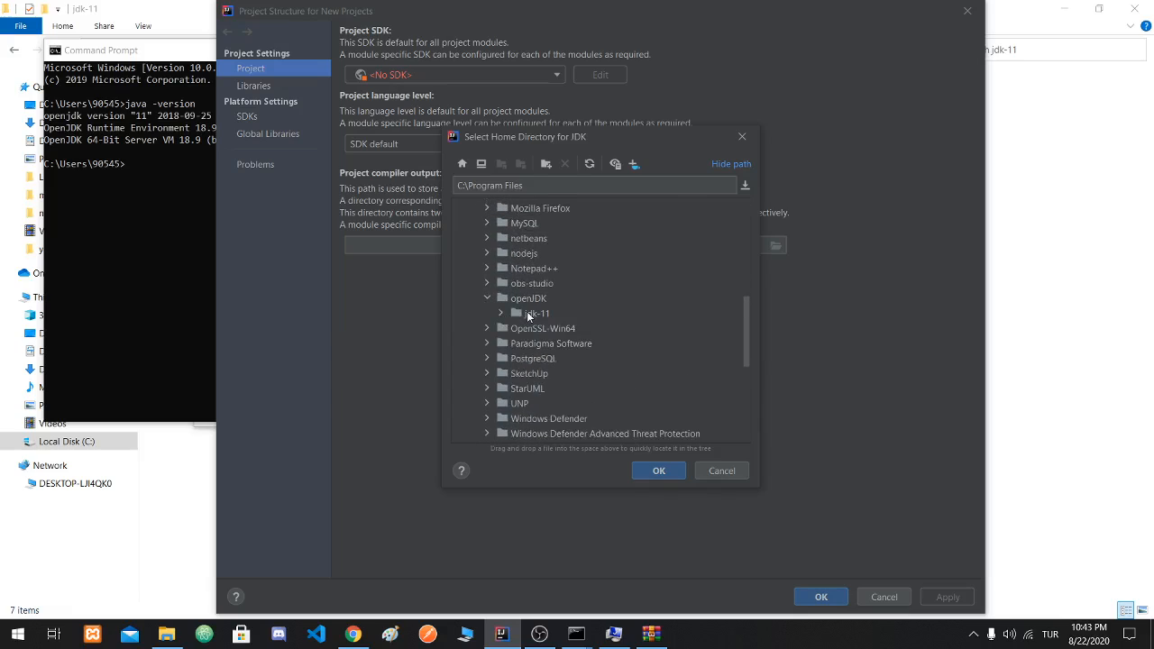
pyautogui.click(530, 313)
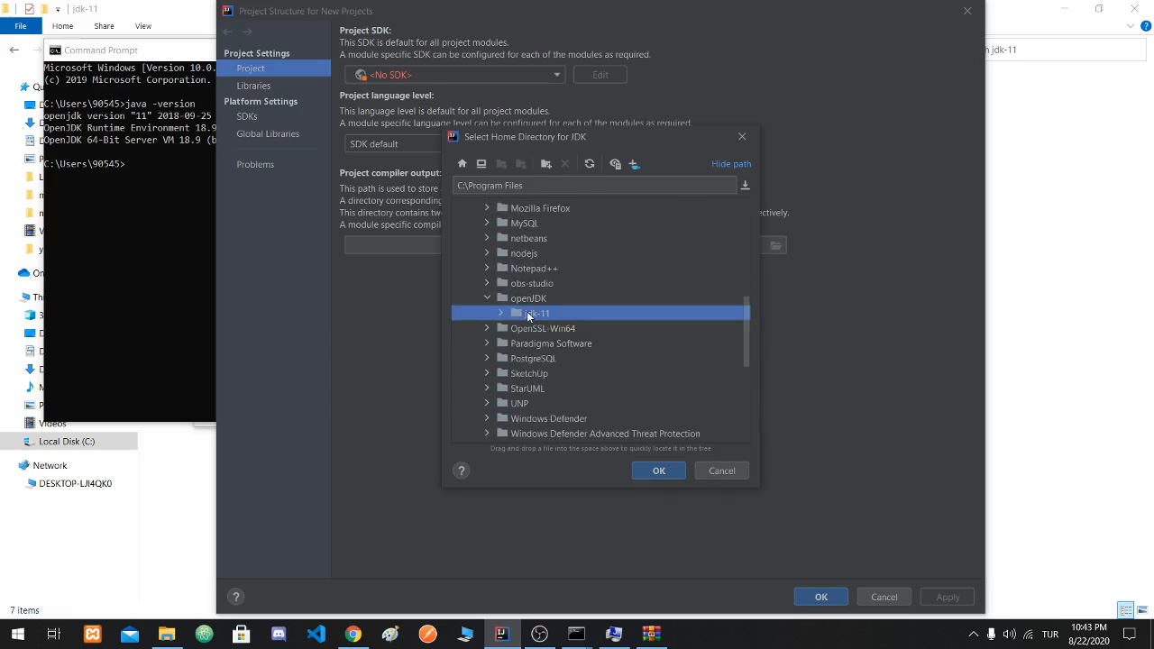
pyautogui.click(665, 473)
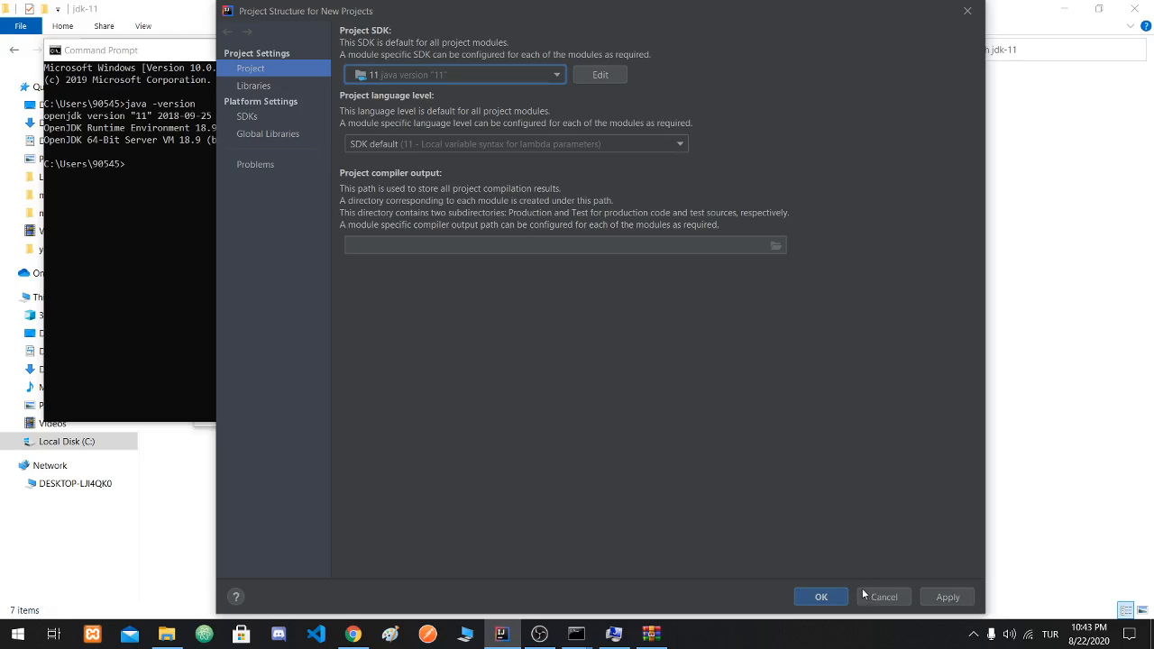
pyautogui.click(822, 598)
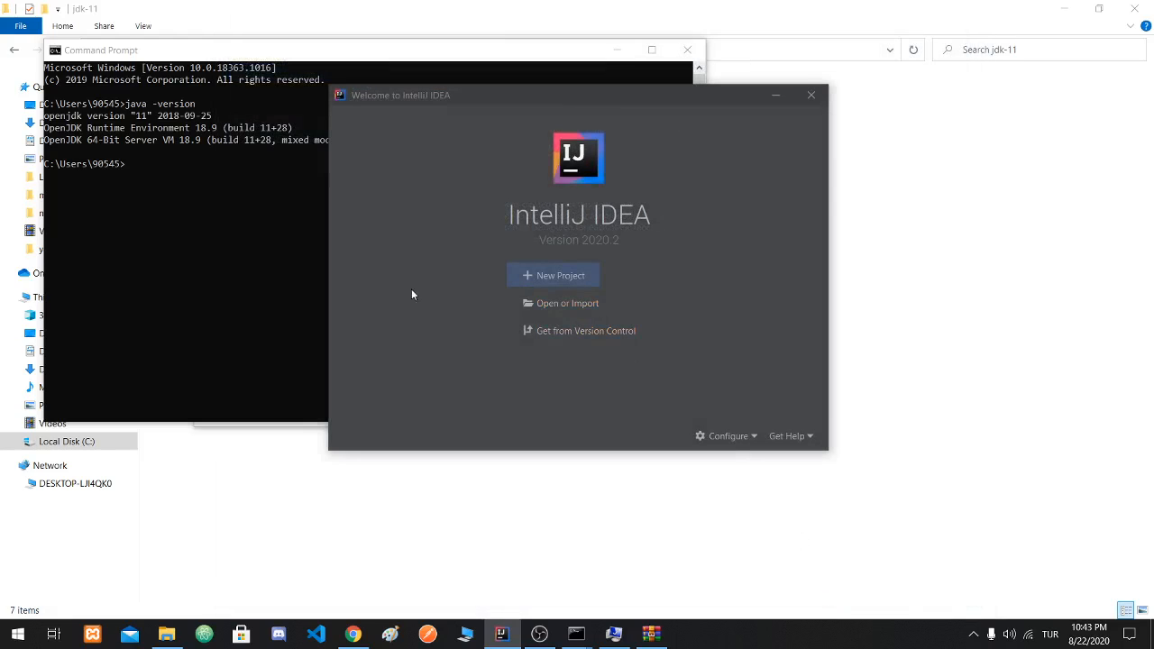